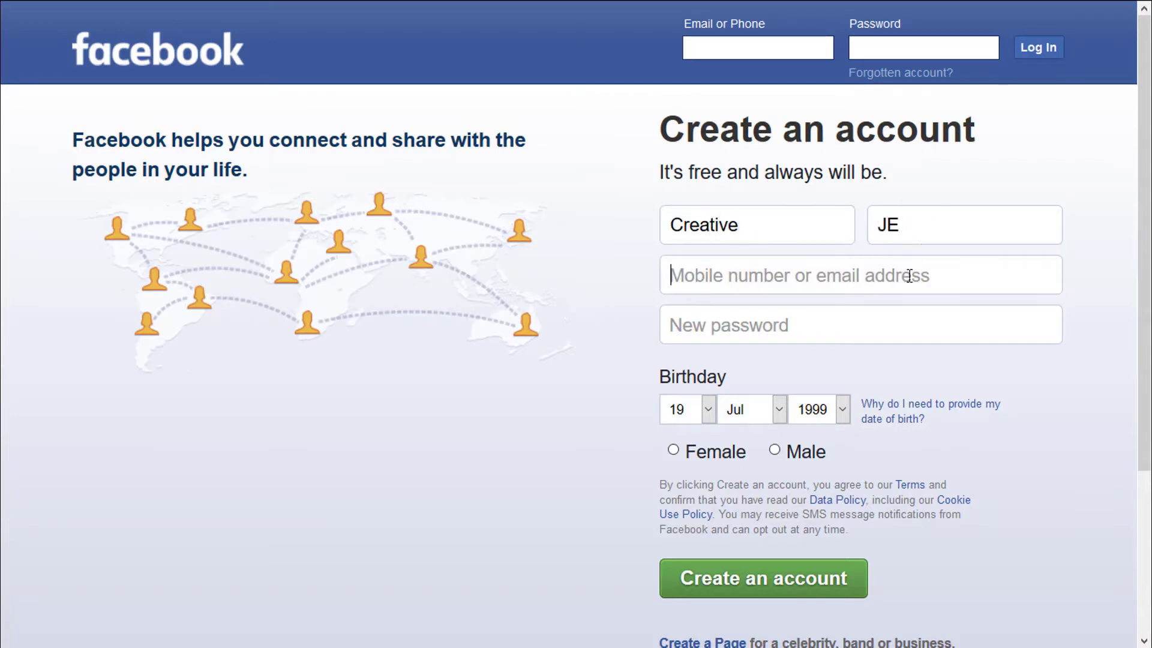
- Finish the sign-up email ending in 'l.com' and pick the birth month
type("l.com")
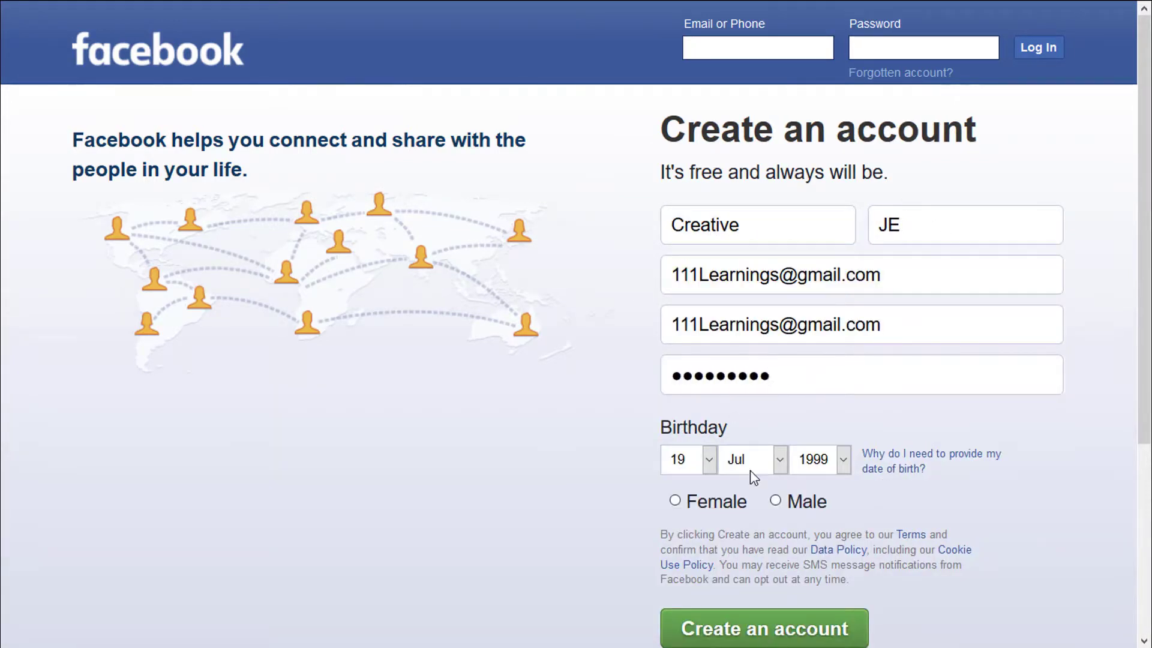
left_click(780, 460)
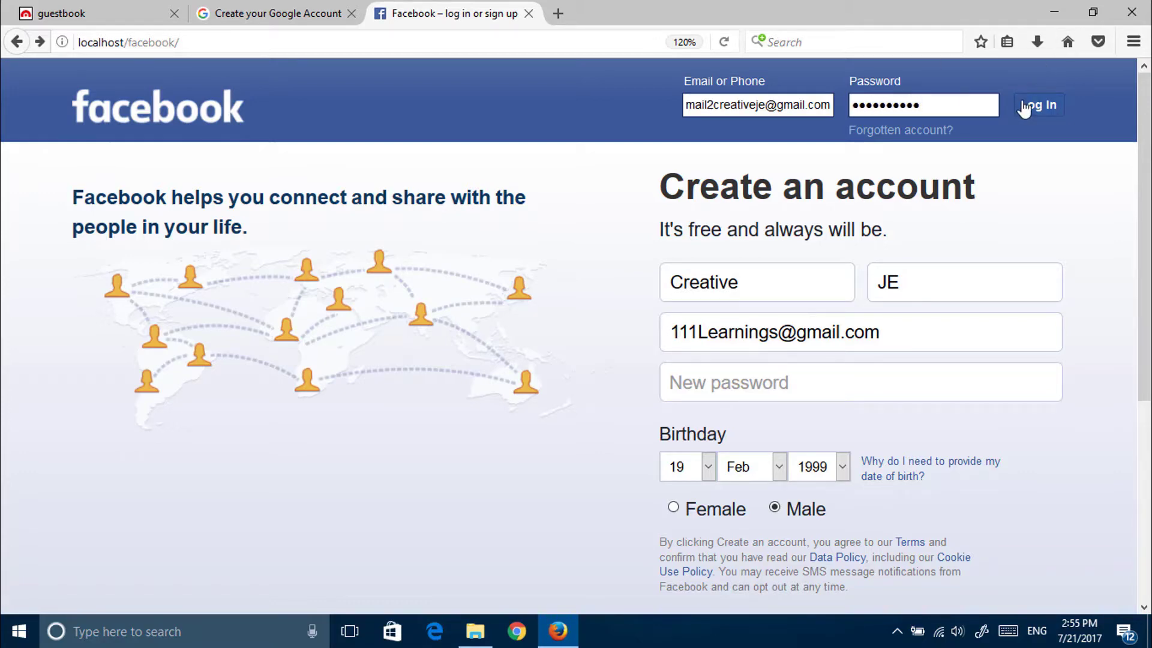
- Submit the fake Facebook login, then highlight the captured email and password in the Notepad log
left_click(1047, 120)
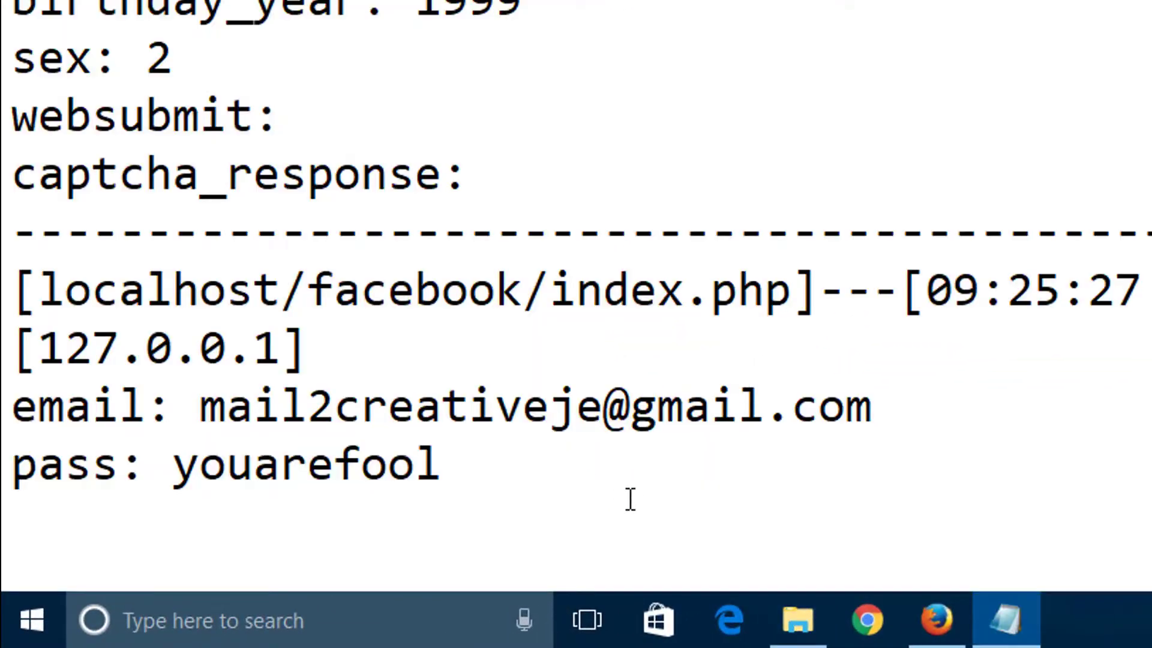
left_click_drag(242, 408, 897, 453)
left_click(537, 469)
left_click_drag(443, 470, 186, 459)
left_click(577, 476)
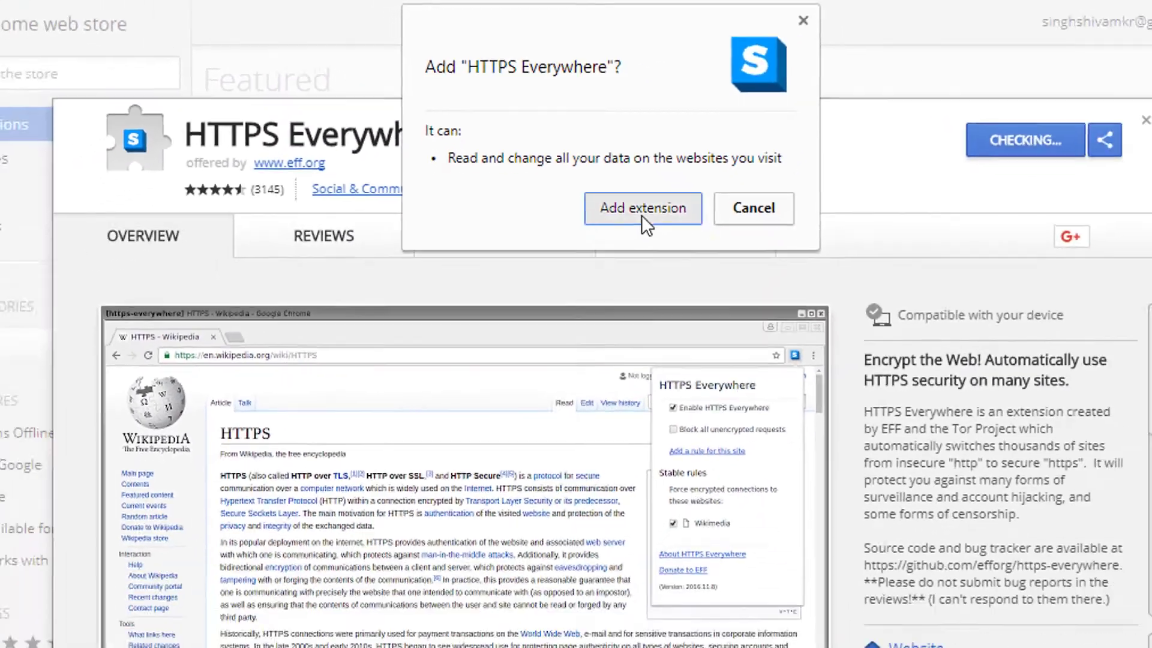
- Confirm adding HTTPS Everywhere to Chrome and view its toolbar popup
left_click(723, 285)
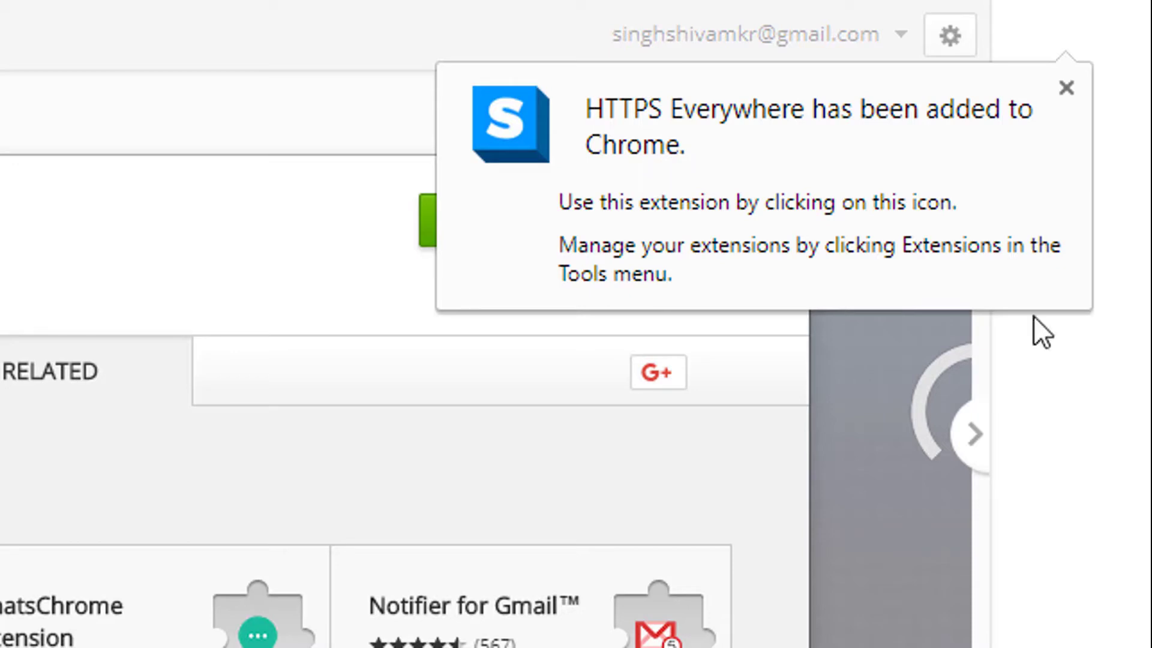
left_click(1115, 387)
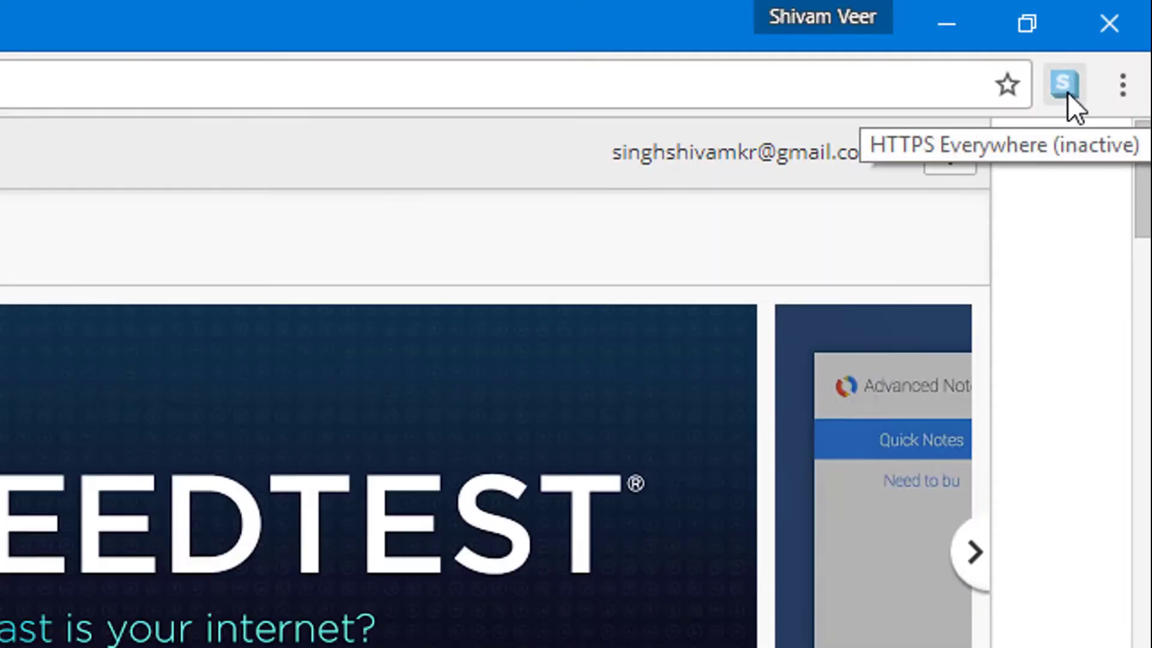
left_click(1065, 87)
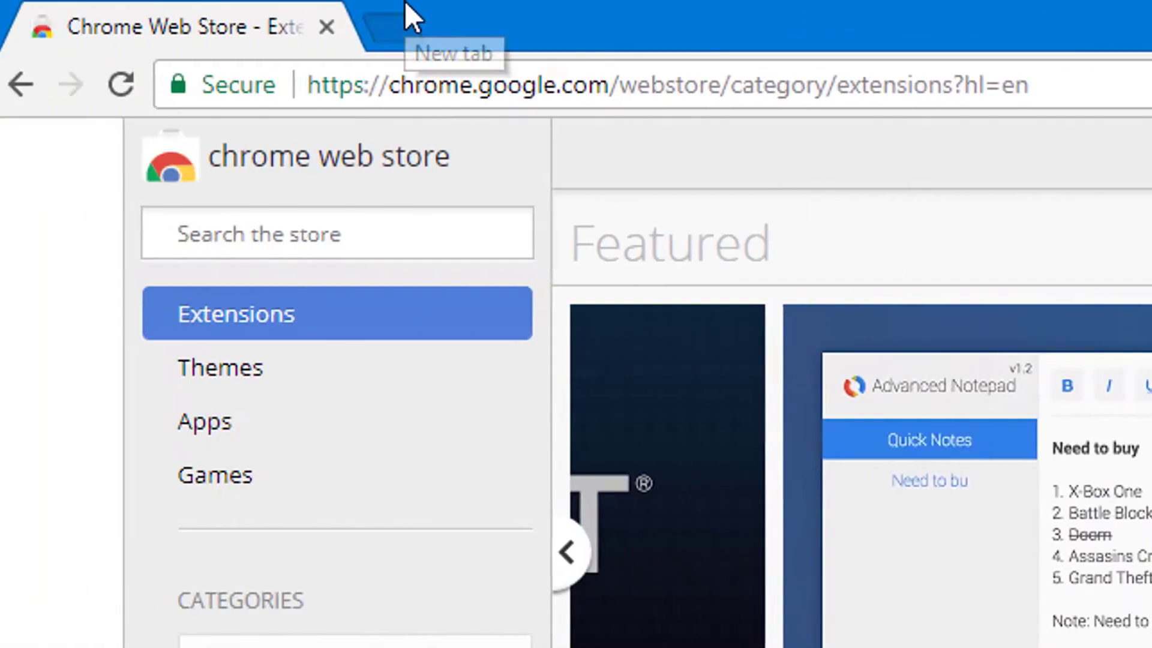
- Go to wikipedia.org in a new tab
left_click(403, 15)
type("wikipedia.o")
key("Return")
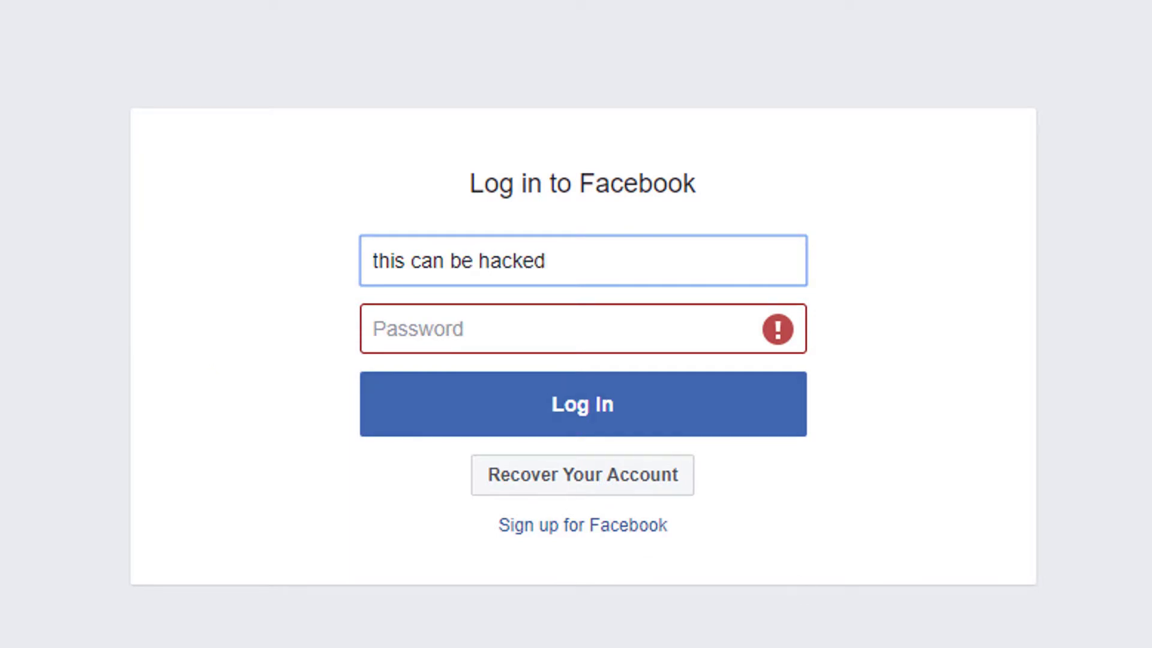
- Bring up the incorrect-password error on the Facebook login's Password field
left_click(692, 348)
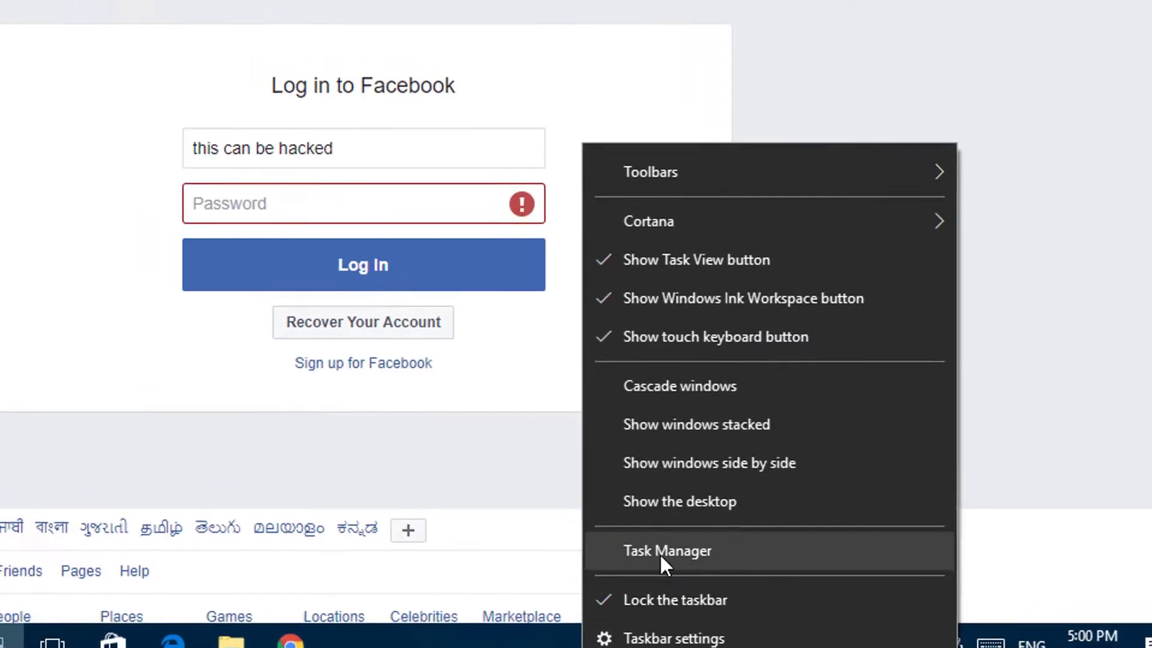
- In Task Manager's detailed view, find and right-click the KeyloggerFree (32 bit) process
left_click(672, 560)
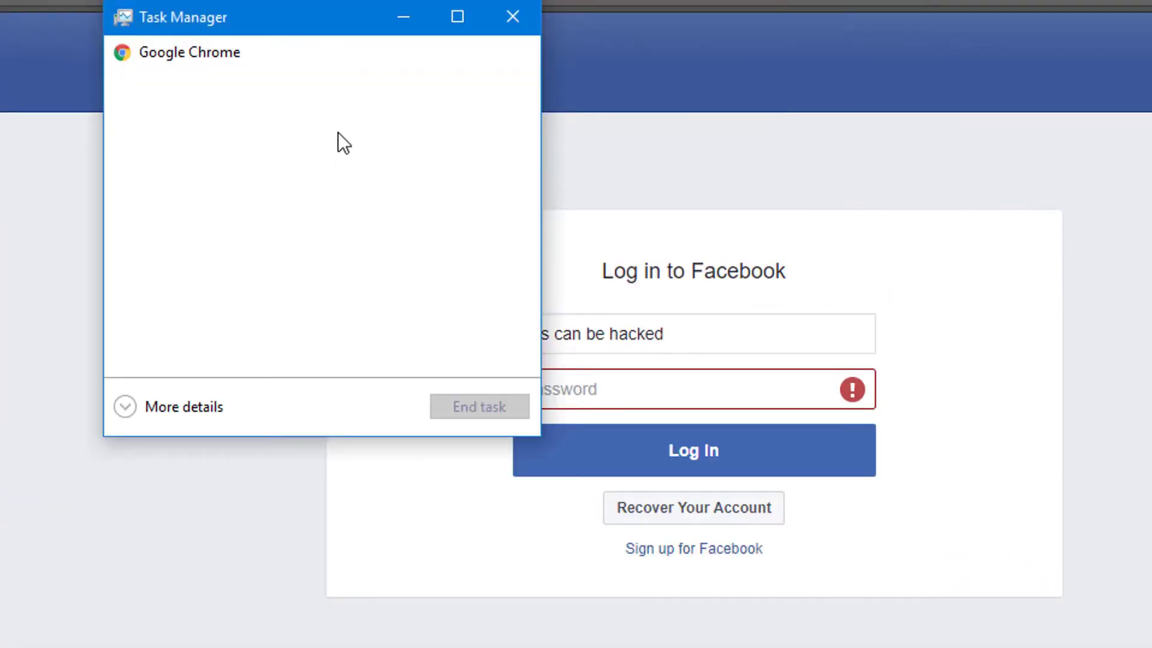
left_click(168, 407)
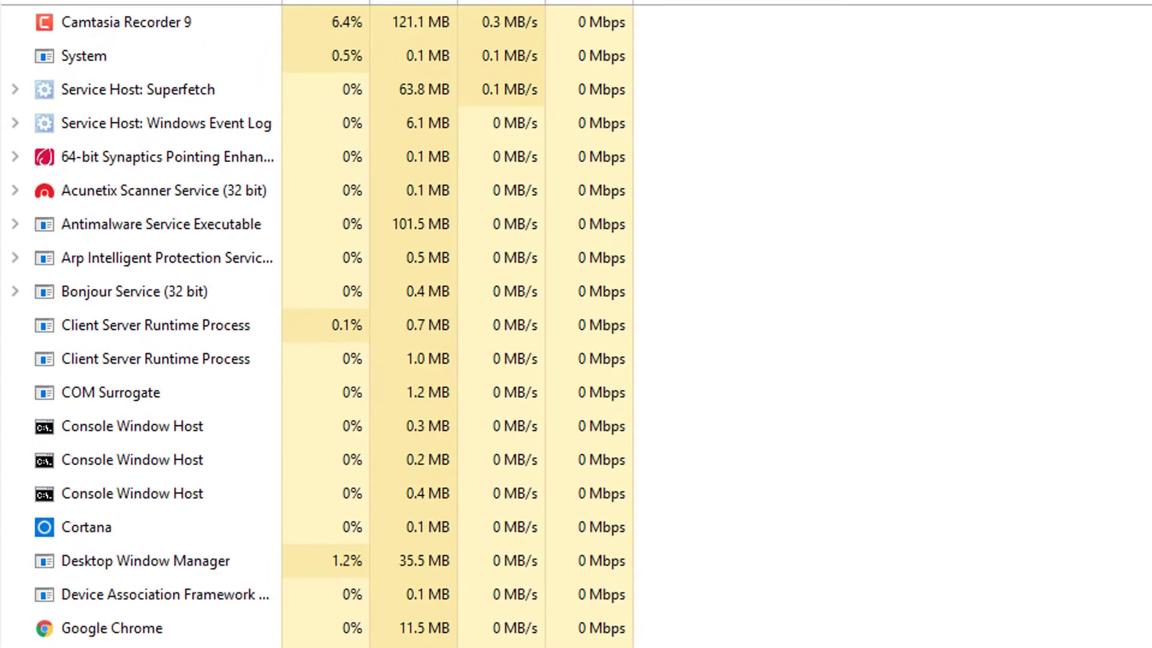
scroll(318, 324, "down", 1)
scroll(318, 324, "down", 3)
scroll(318, 324, "up", 1)
scroll(318, 324, "up", 2)
scroll(412, 174, "down", 10)
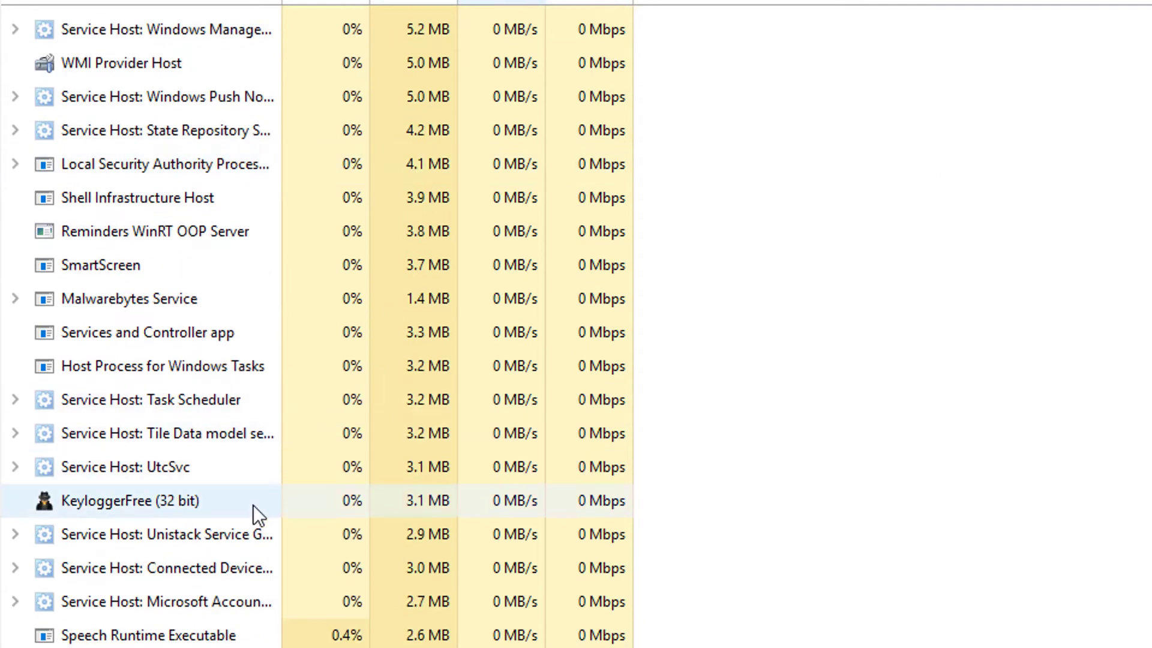
right_click(253, 506)
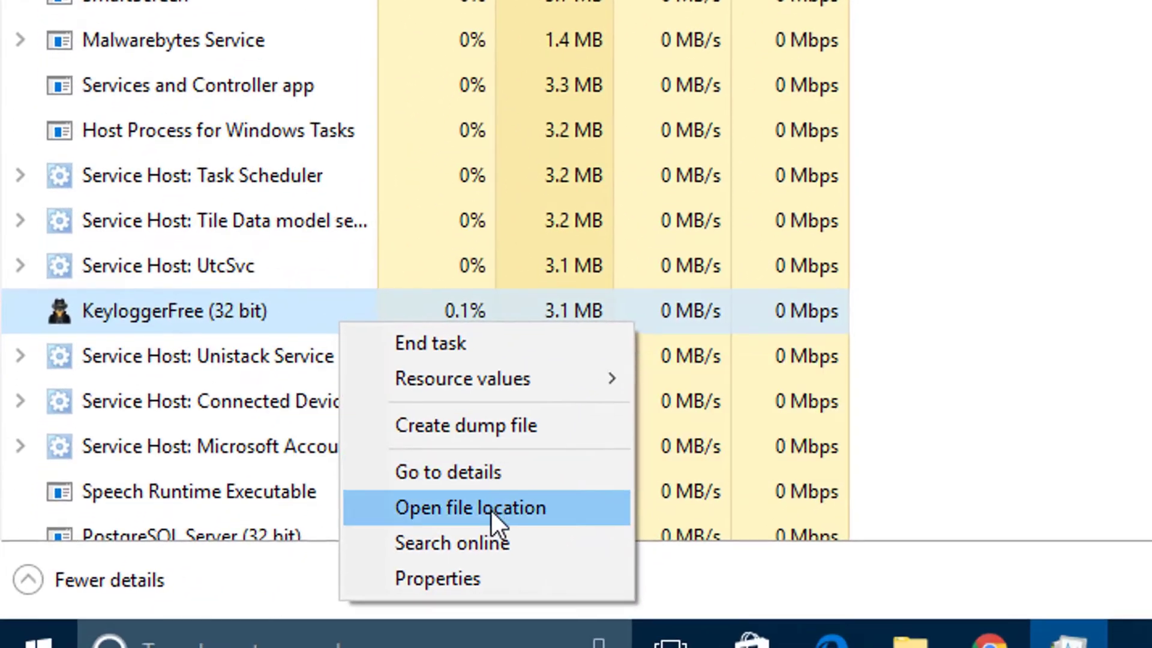
- Open KeyloggerFree's file location and run unins000 to completely remove Keylogger Free
left_click(431, 595)
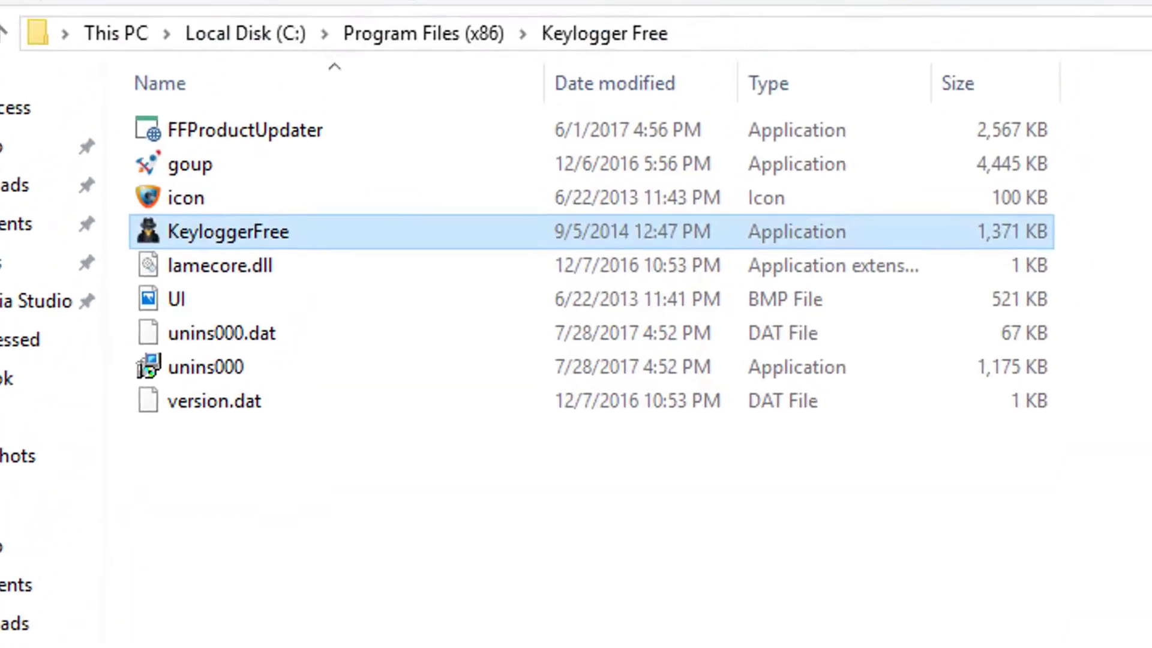
double_click(327, 384)
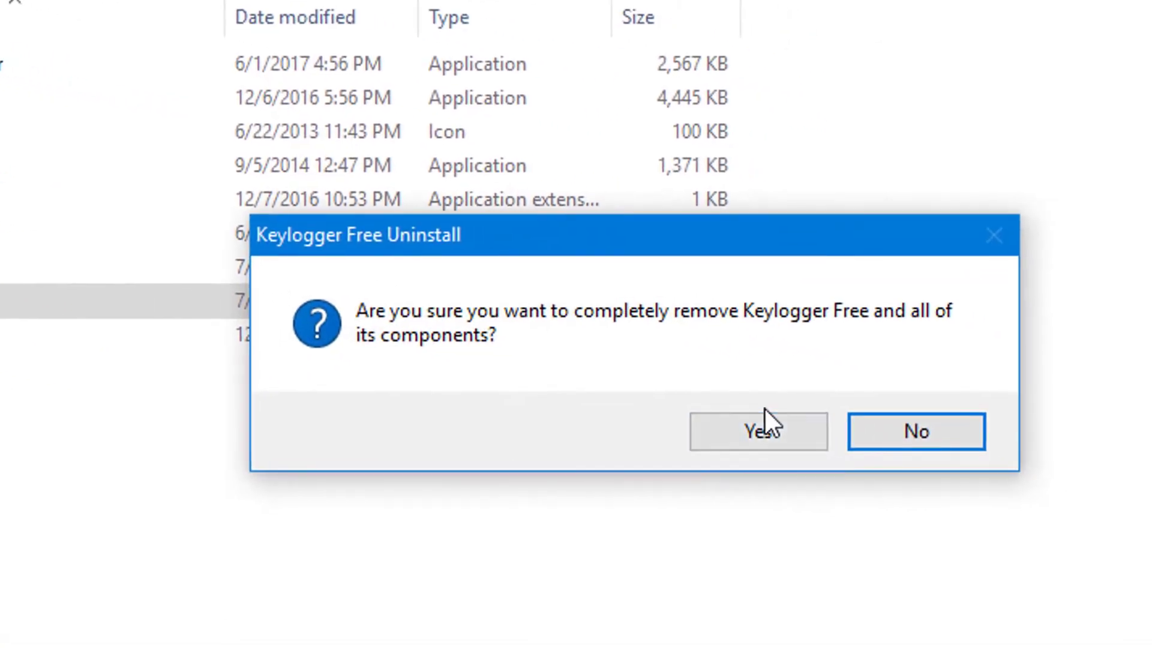
left_click(762, 423)
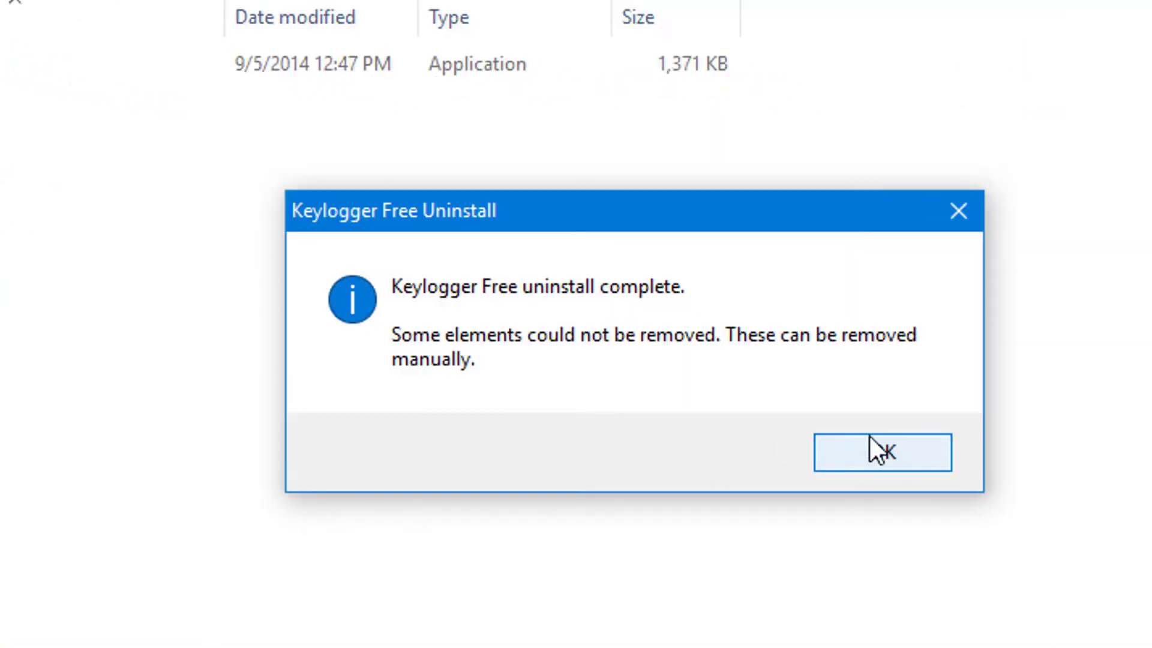
left_click(877, 451)
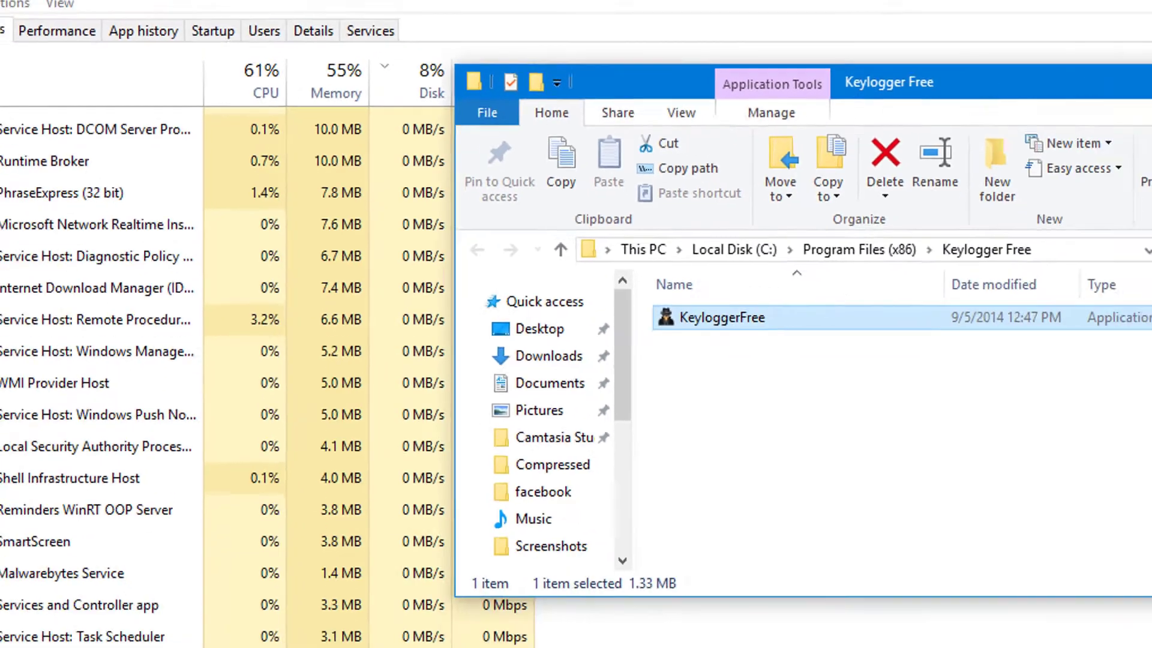
- End the KeyloggerFree process in Task Manager
left_click(160, 551)
right_click(160, 551)
scroll(117, 420, "down", 10)
scroll(114, 408, "down", 1)
scroll(114, 407, "up", 10)
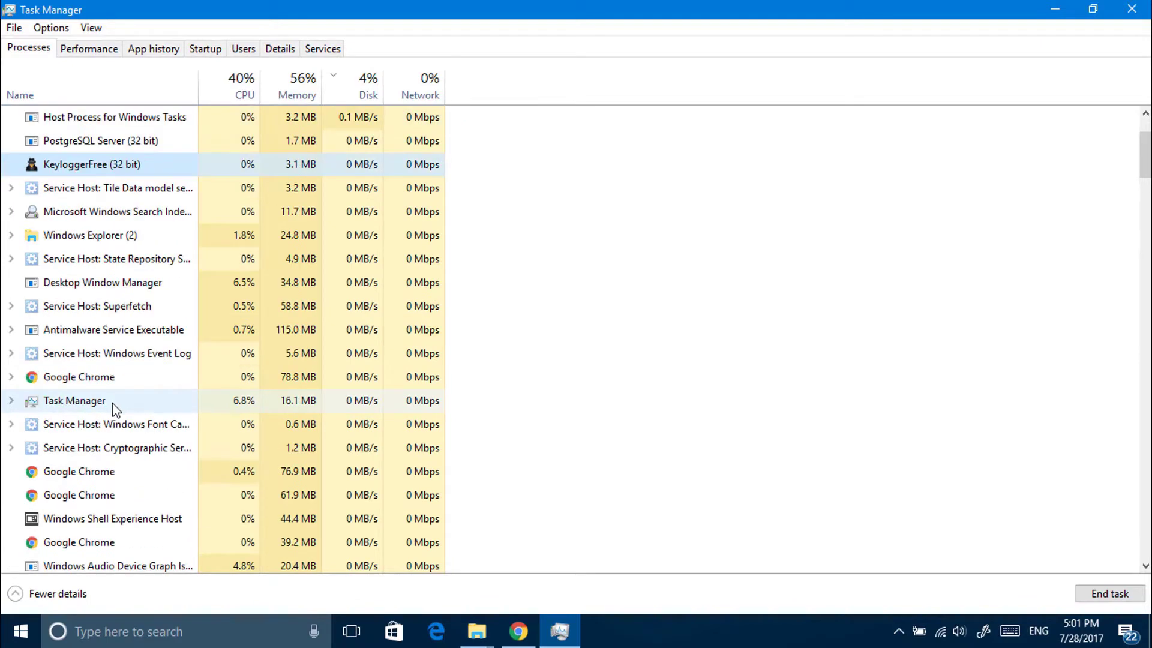
right_click(108, 143)
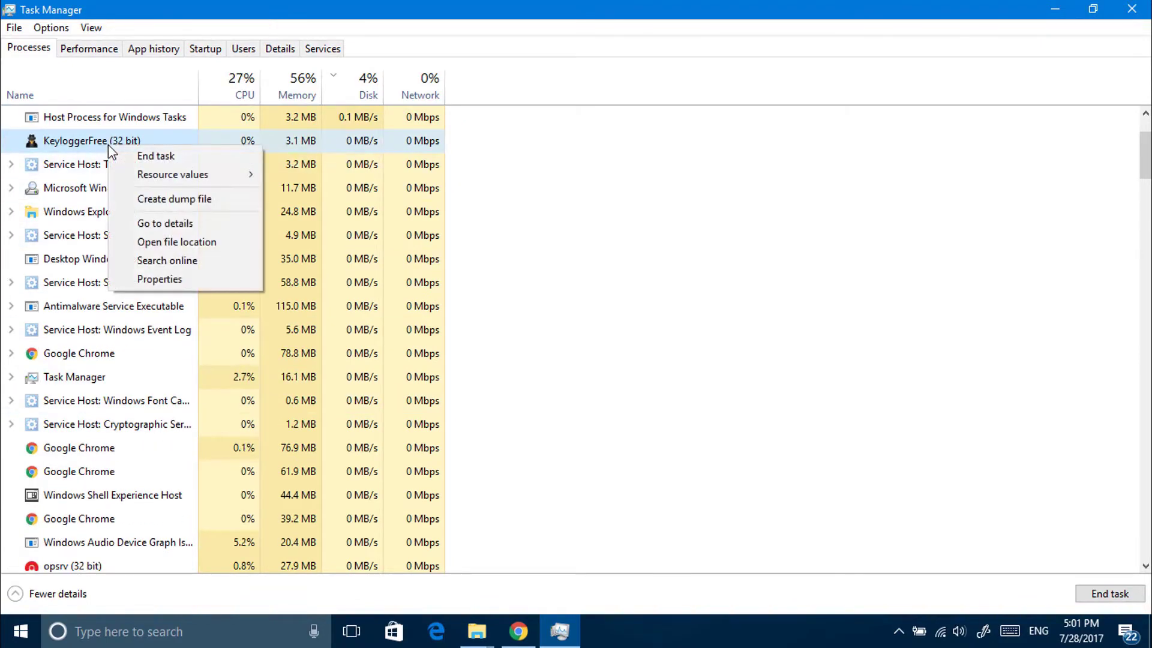
left_click(141, 154)
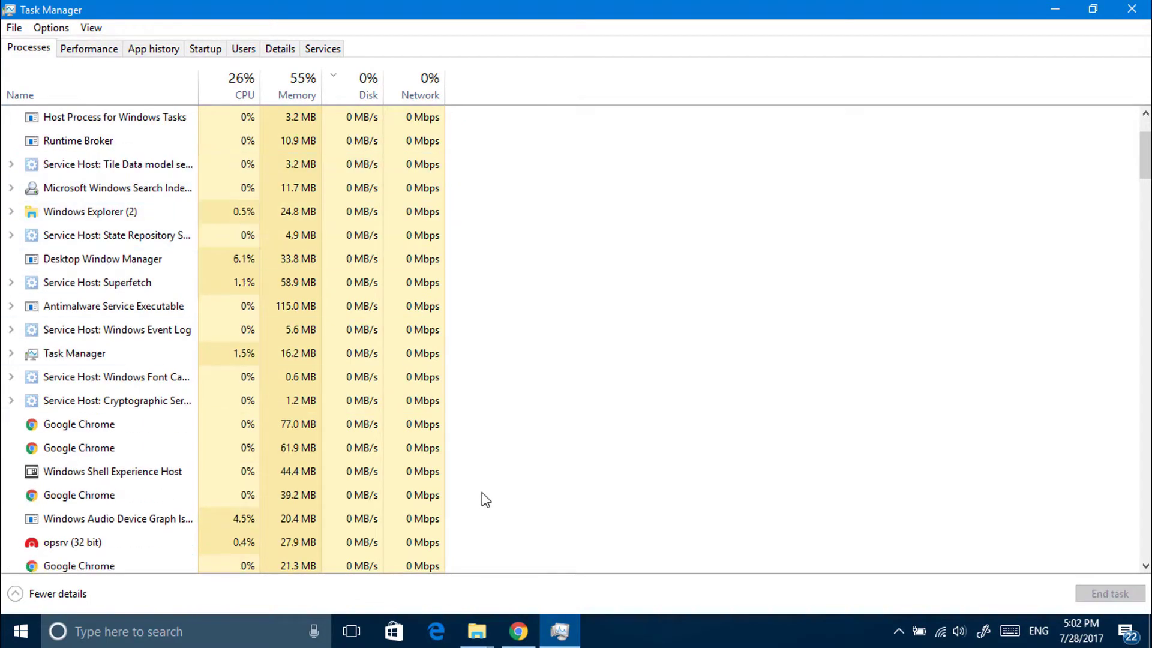
- Permanently delete the Keylogger Free folder from Program Files (x86), granting administrator permission
mouse_move(477, 631)
left_click(579, 543)
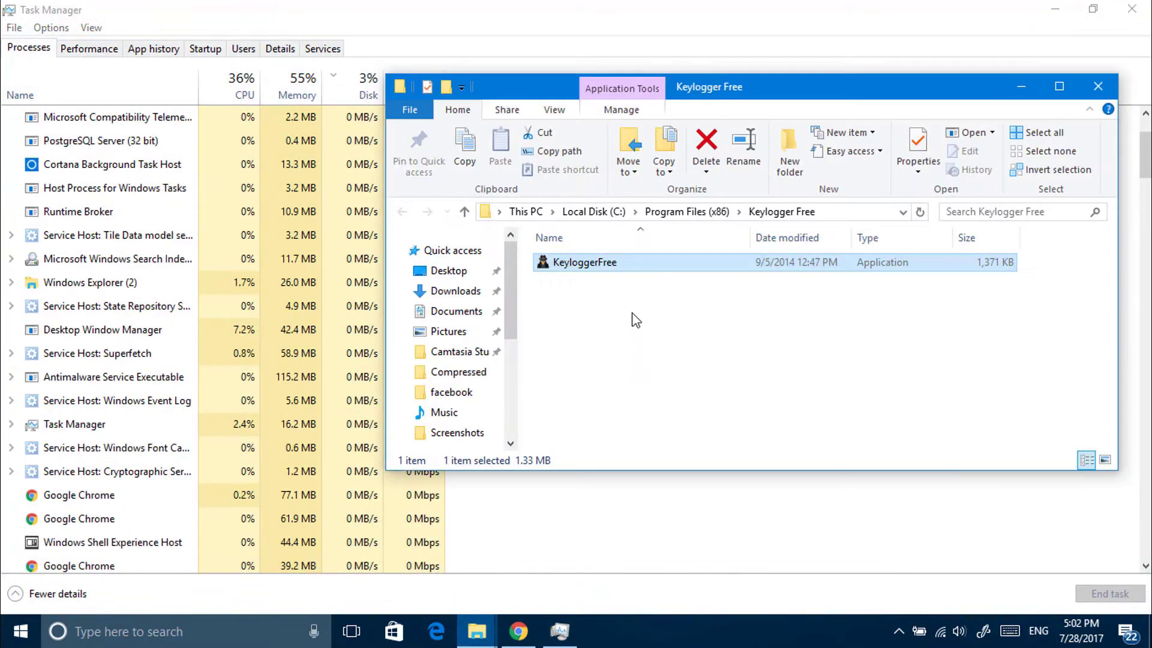
left_click(708, 210)
key("shift+Delete")
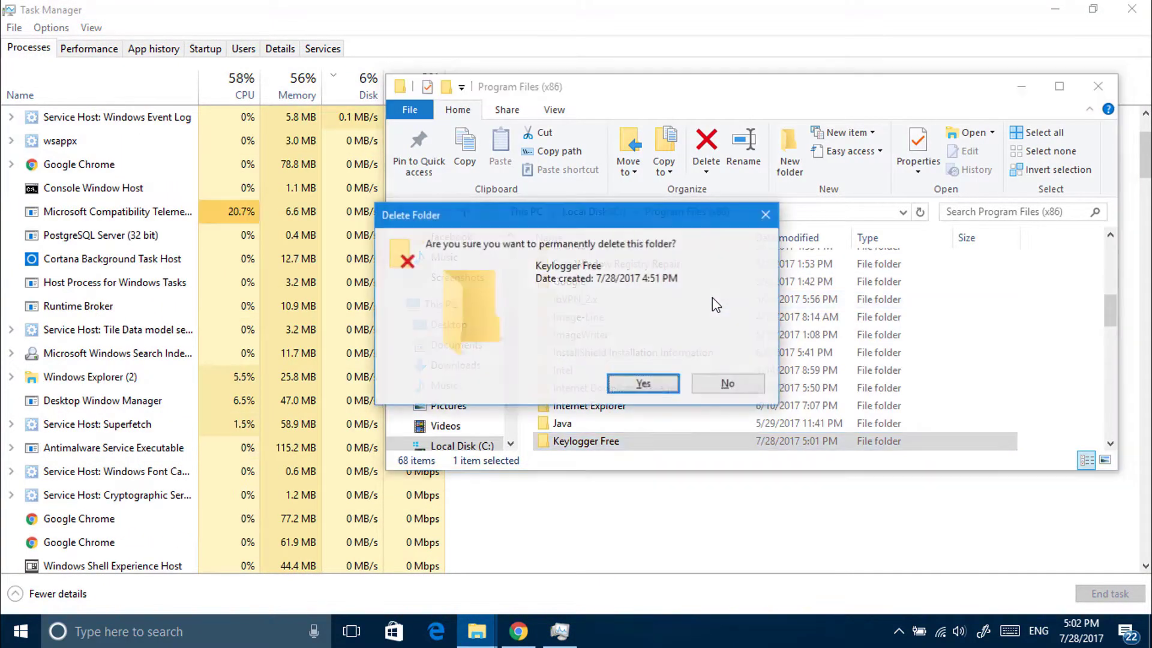
key("Return")
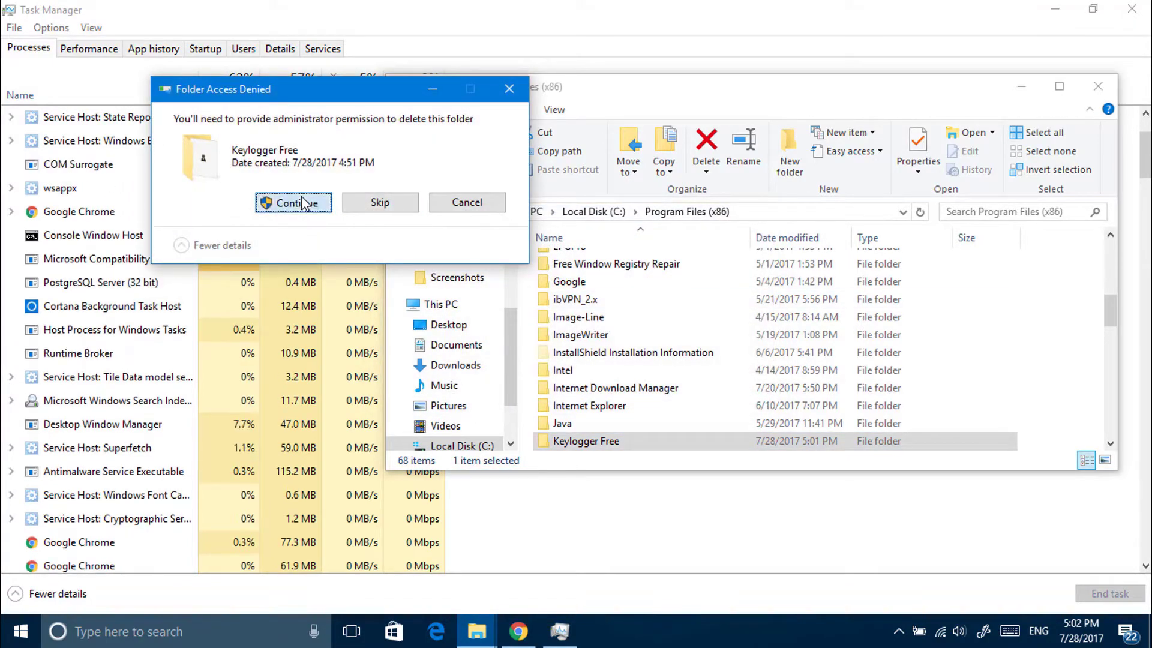
left_click(303, 203)
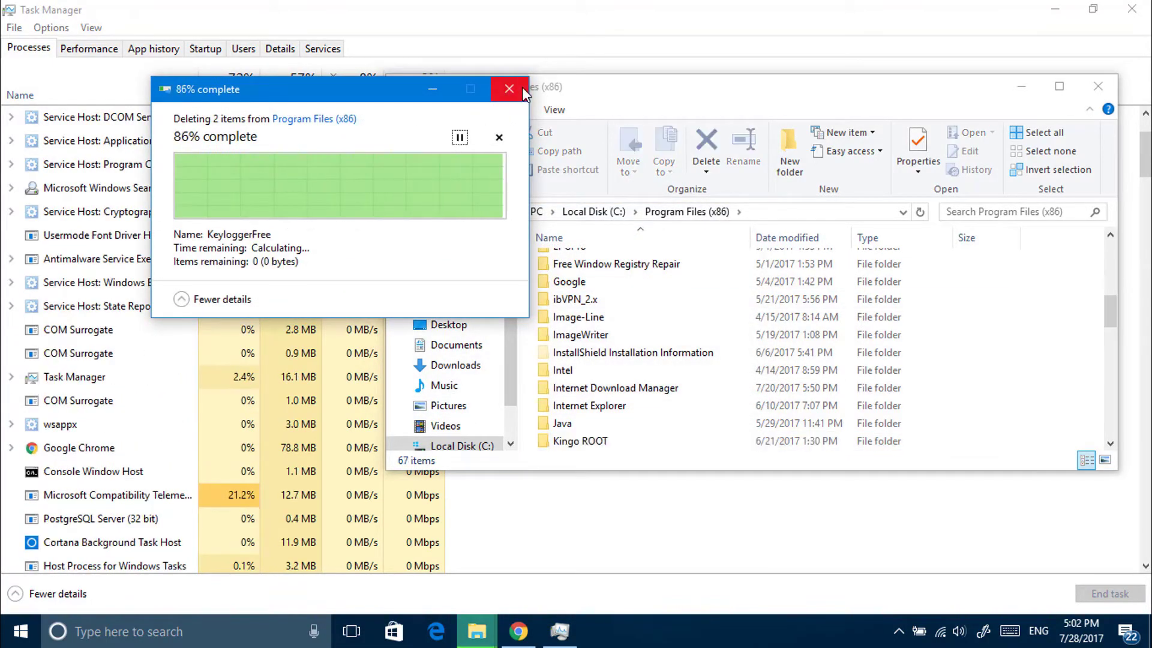
left_click(1097, 87)
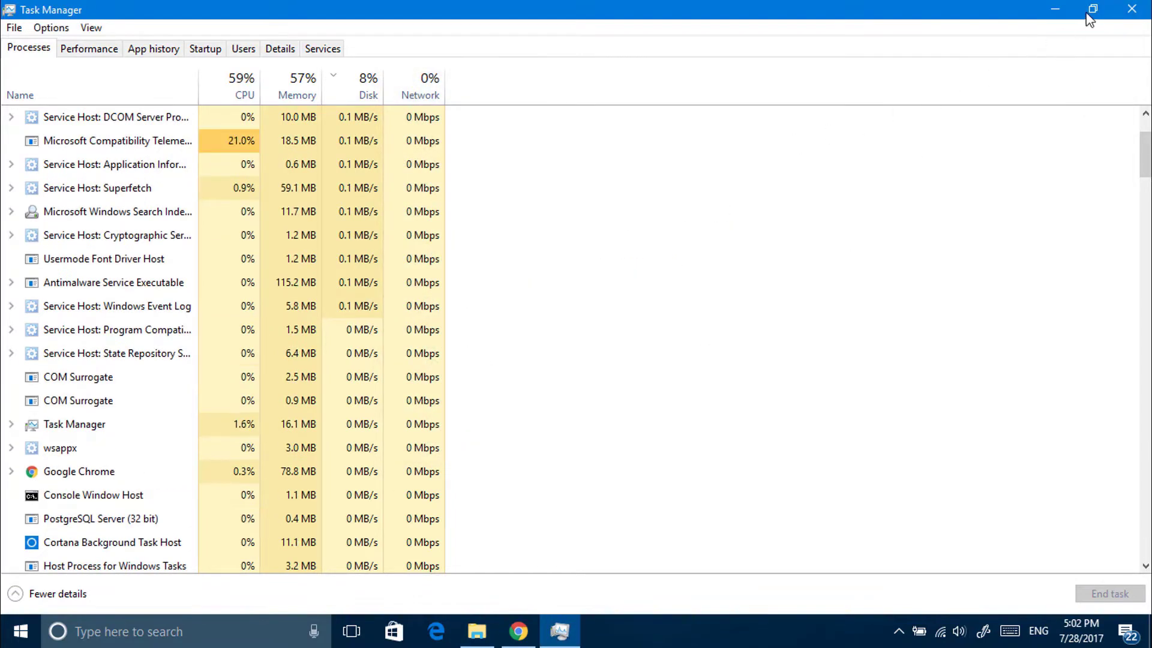
- Close Task Manager to return to the Facebook login page
left_click(1131, 9)
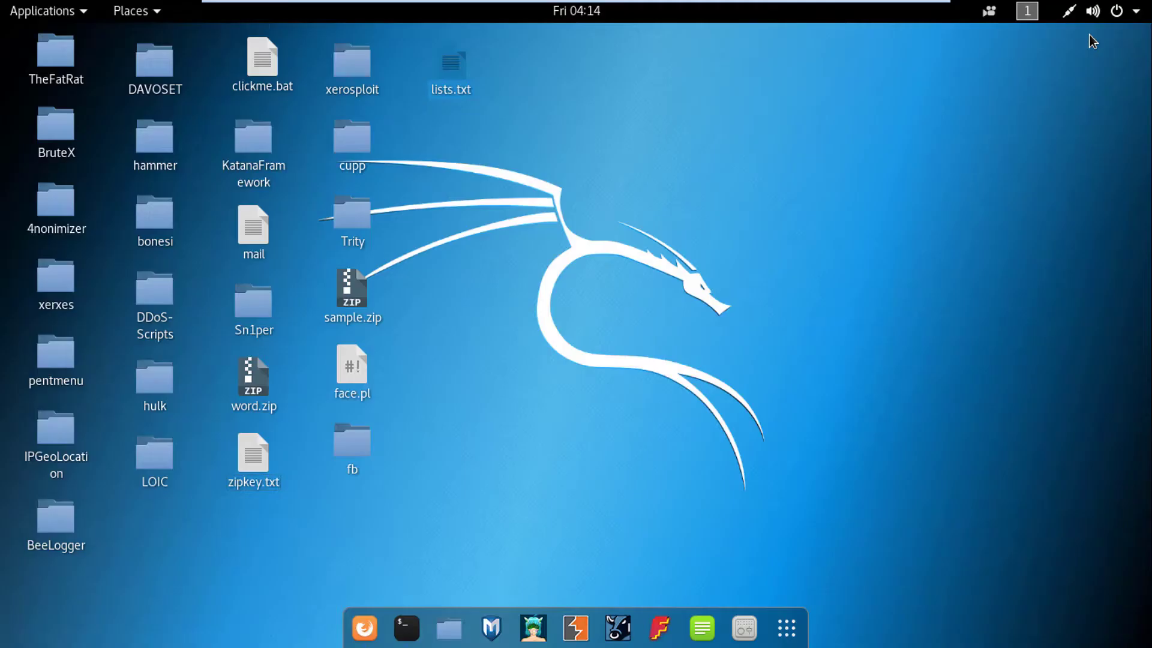
left_click(396, 635)
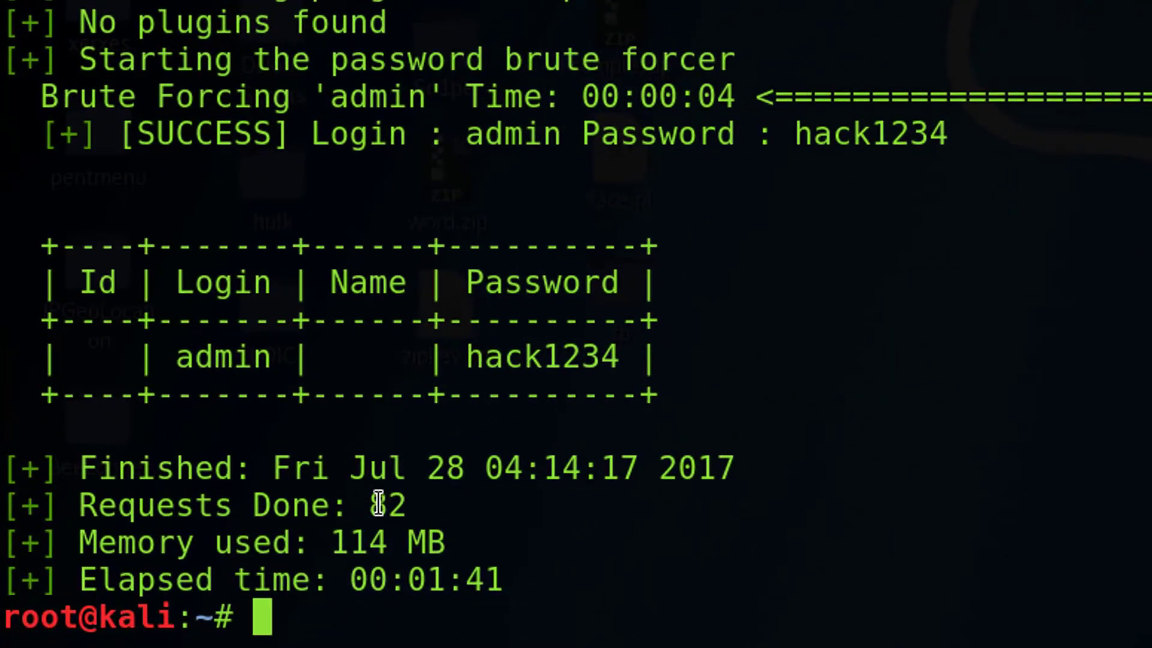
left_click_drag(185, 353, 276, 360)
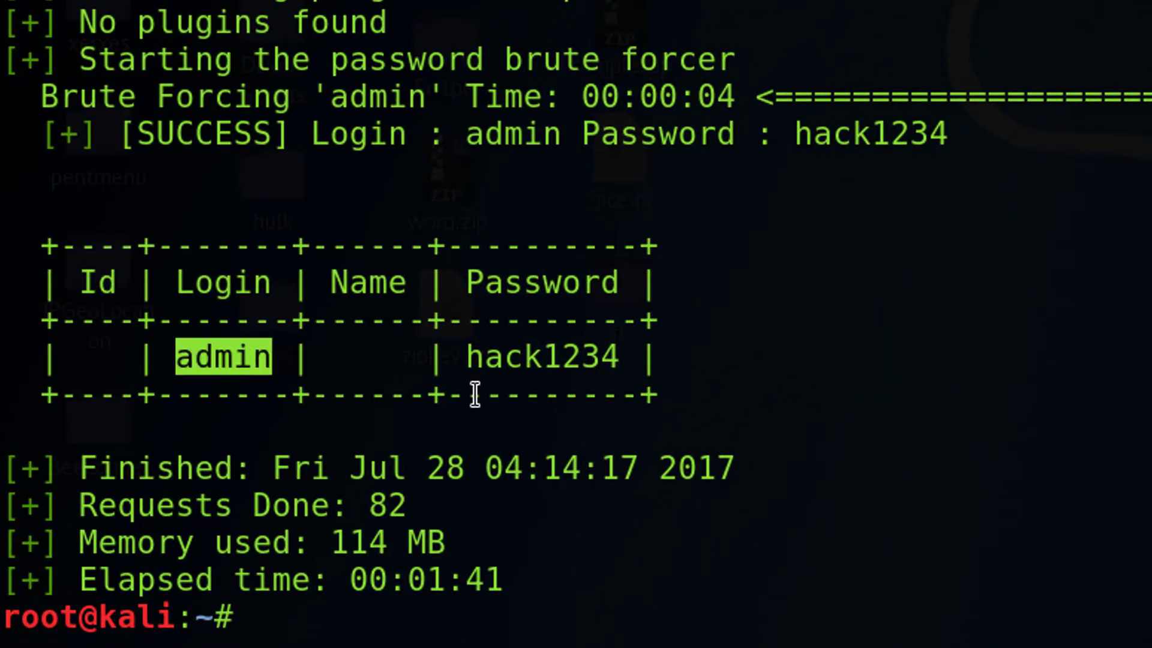
left_click_drag(468, 357, 610, 375)
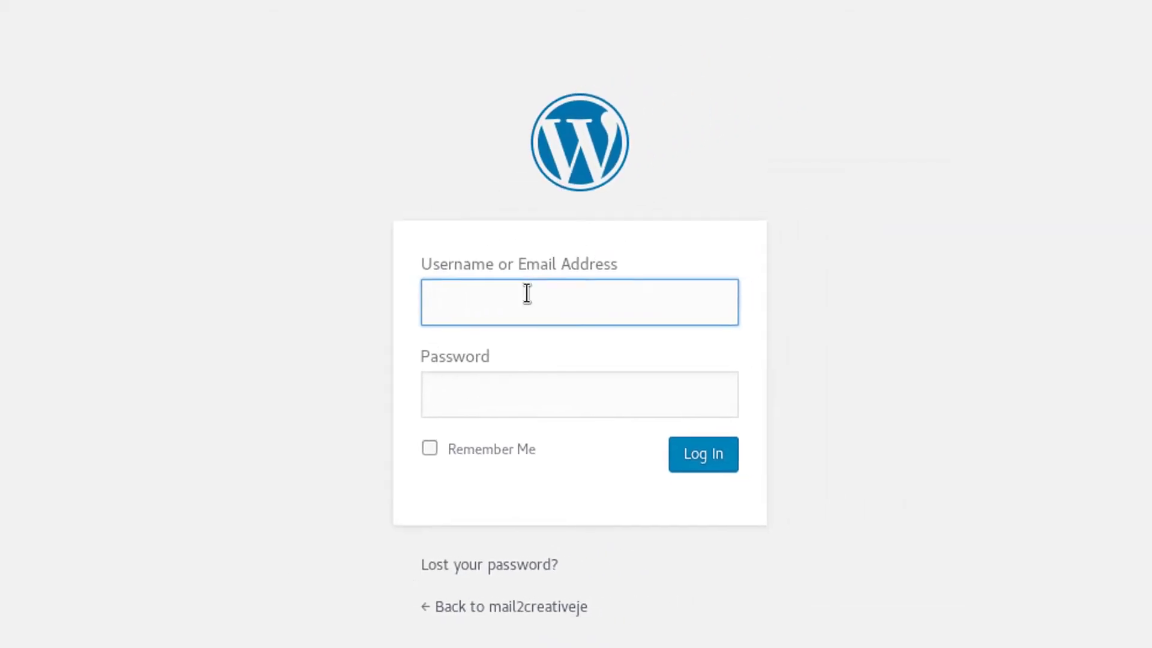
- Submit the WordPress login and choose never to save passwords for this site
left_click(516, 411)
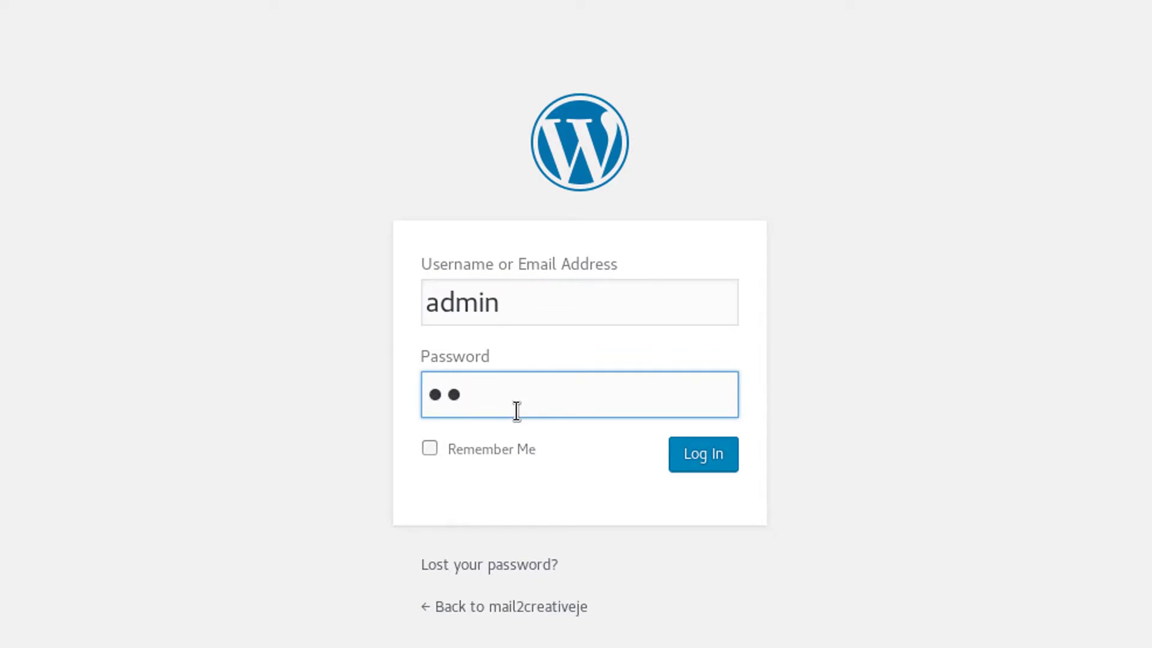
key("Return")
left_click(279, 125)
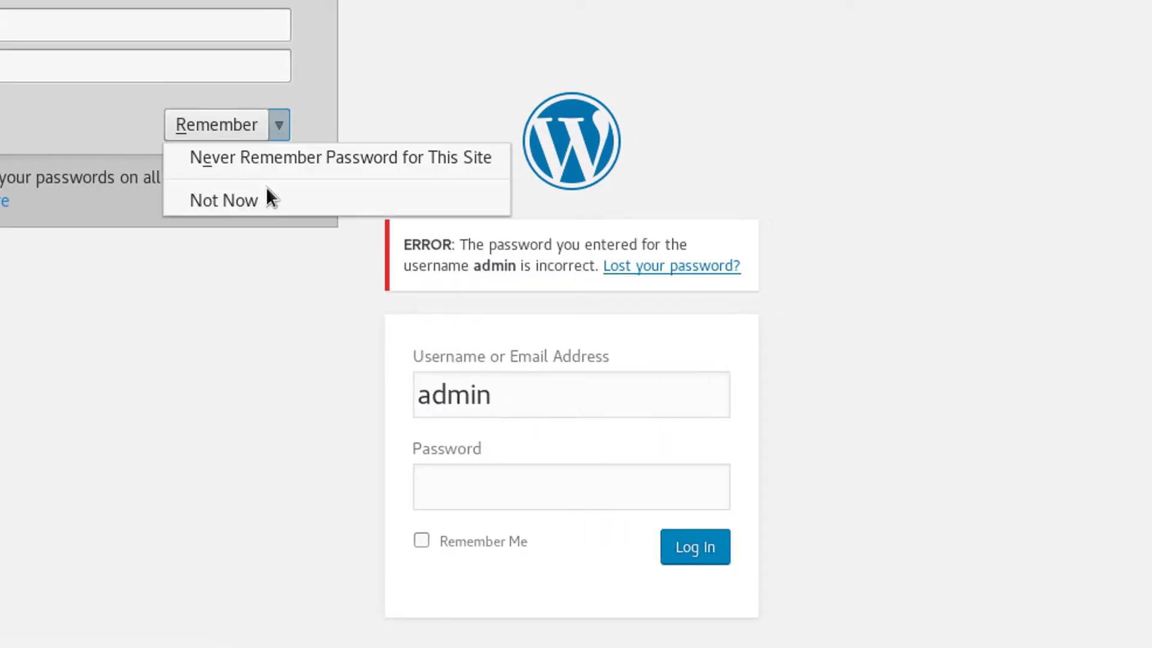
left_click(289, 157)
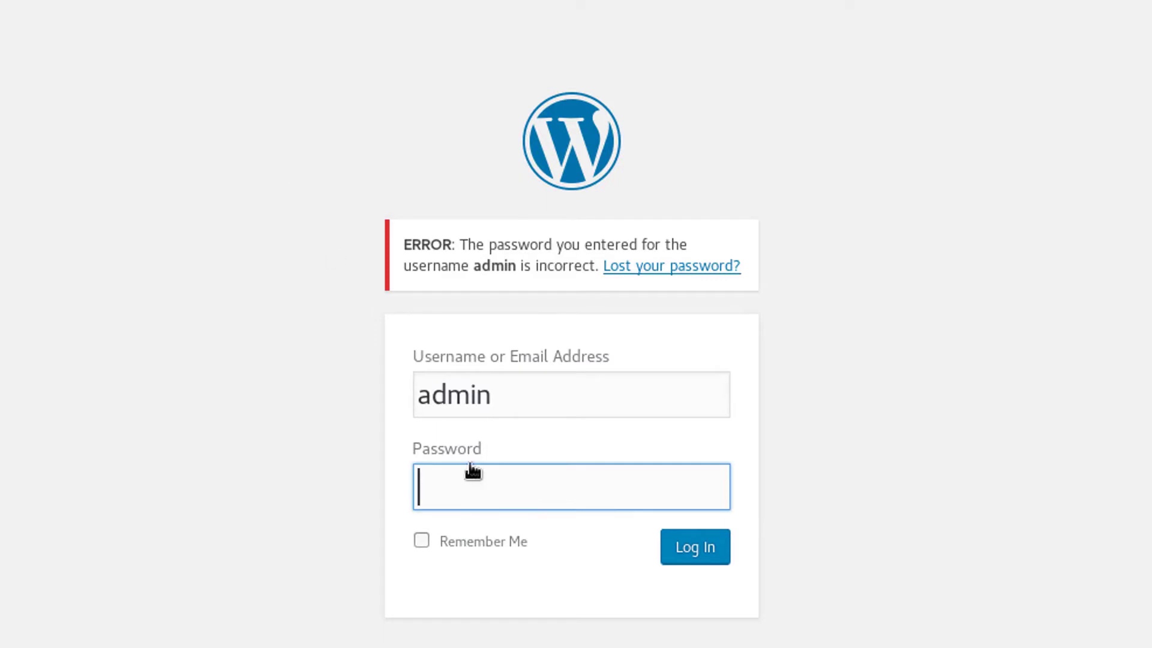
right_click(593, 484)
left_click(575, 512)
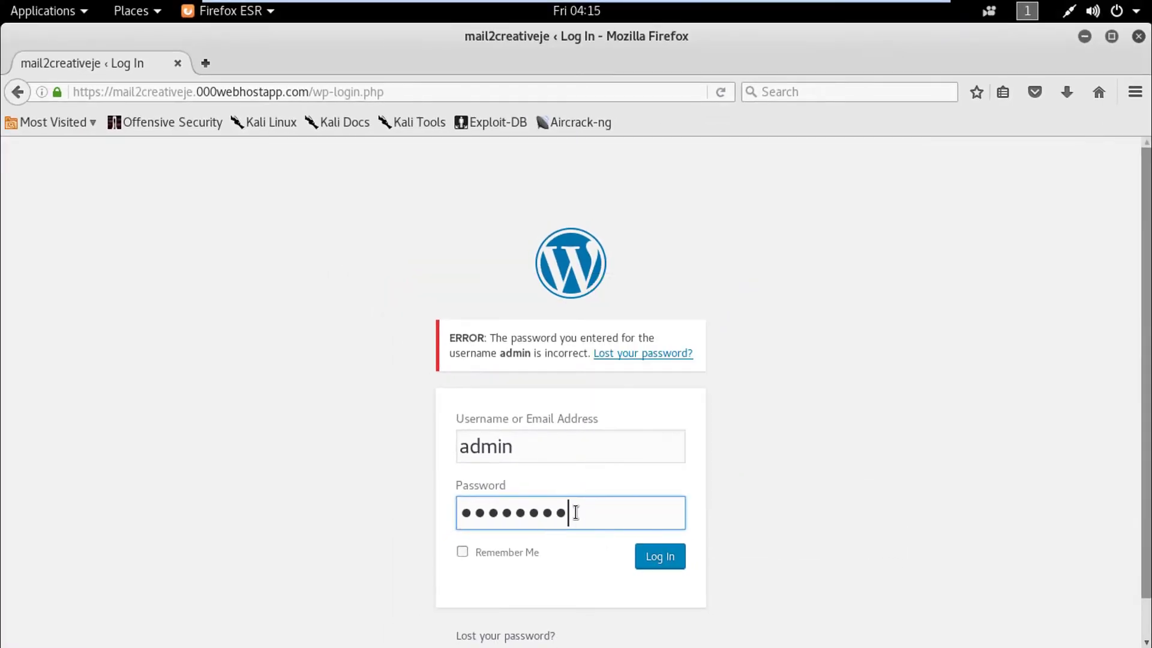
right_click(575, 511)
left_click(651, 474)
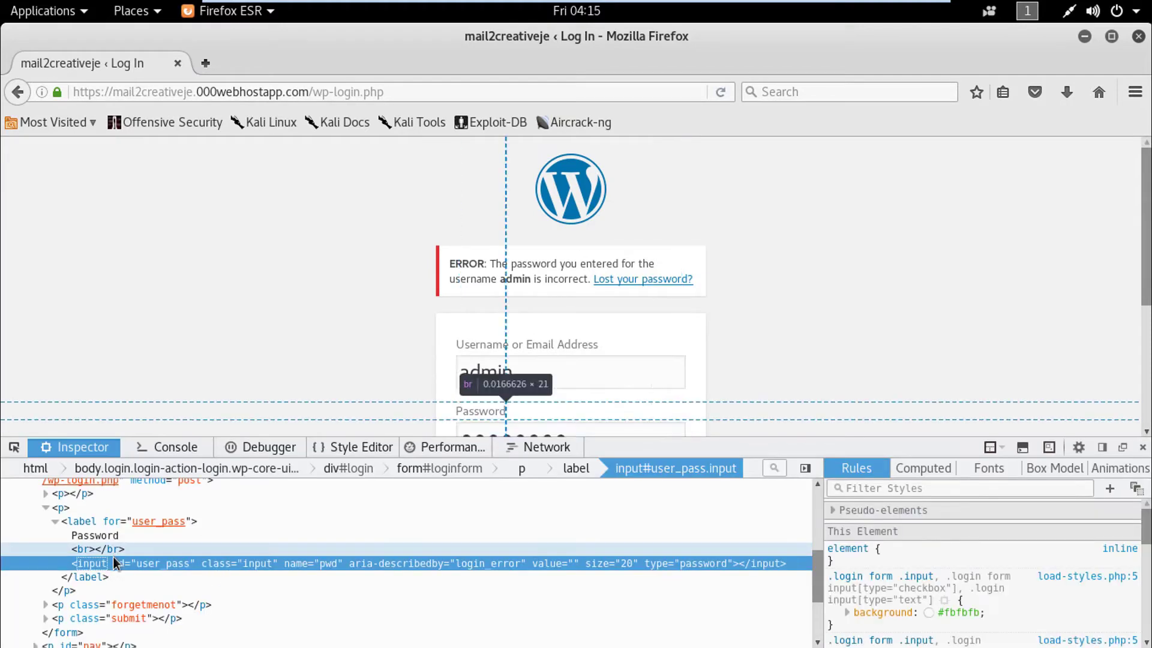
double_click(702, 563)
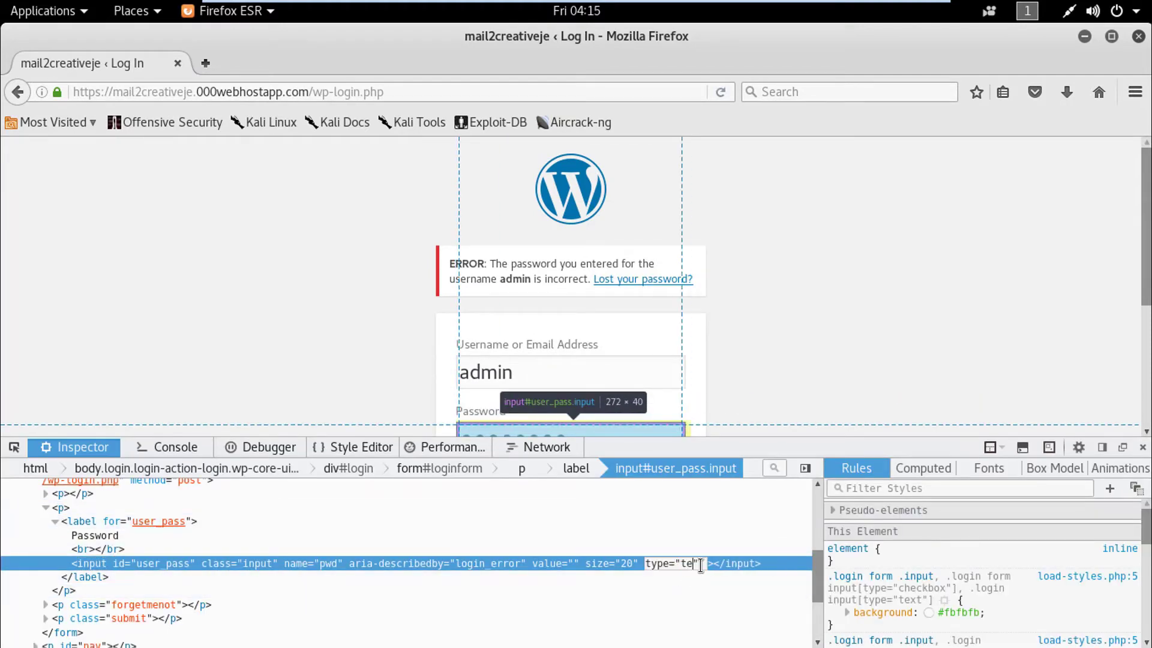
key("F12")
scroll(594, 516, "down", 1)
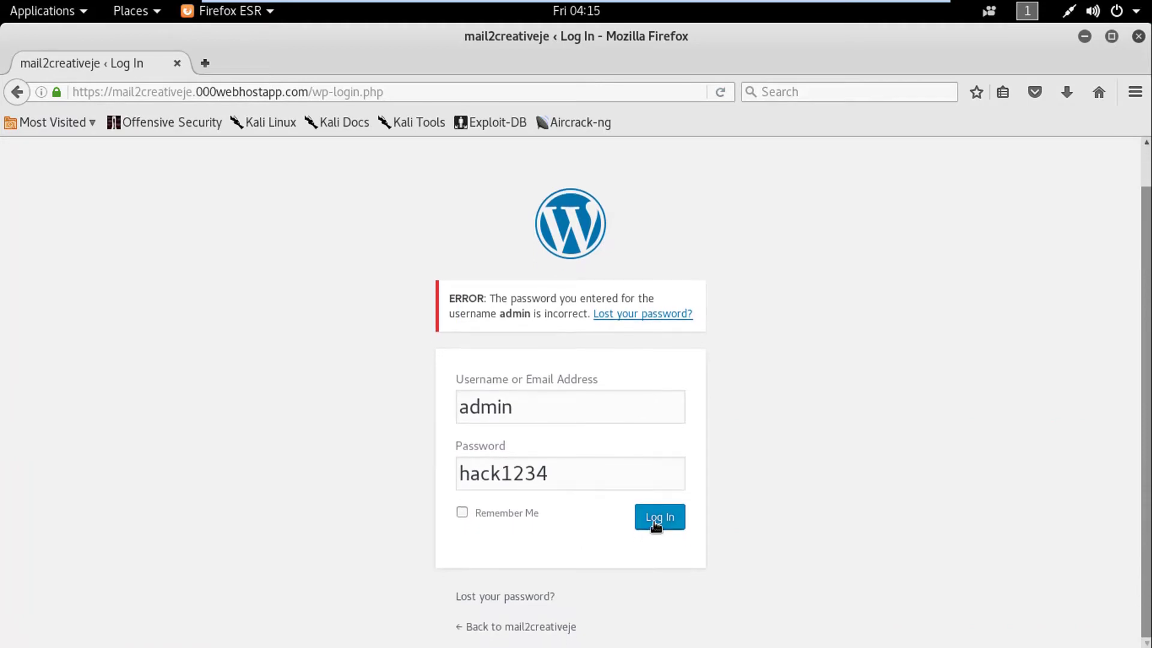
left_click(655, 525)
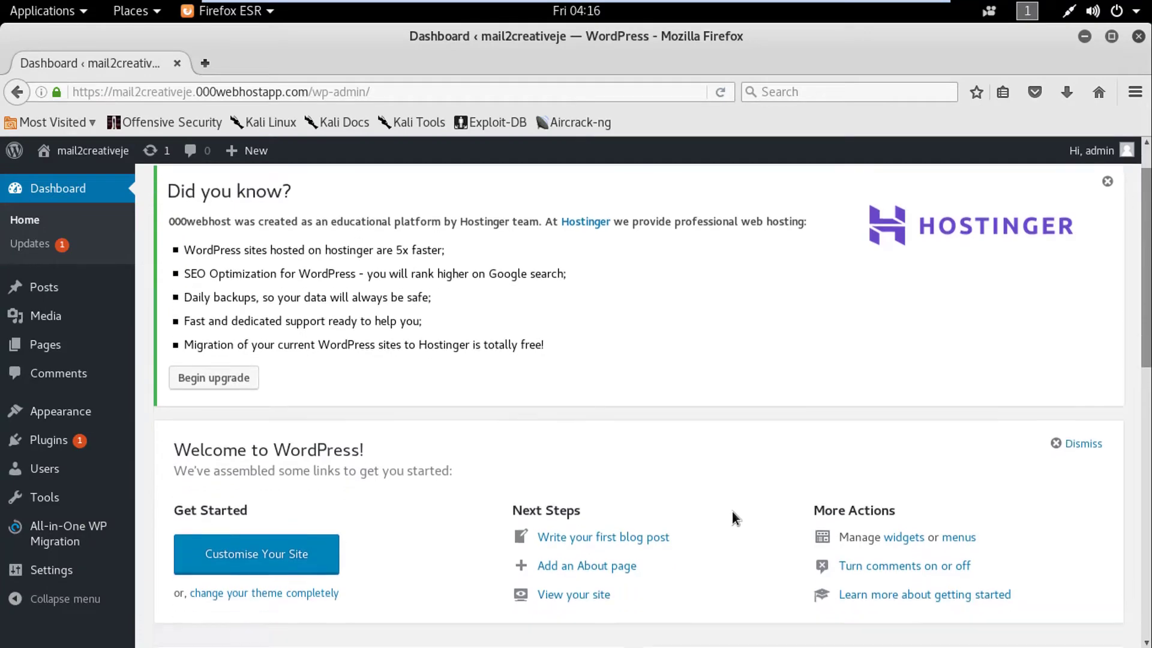
scroll(733, 510, "down", 5)
scroll(674, 389, "up", 5)
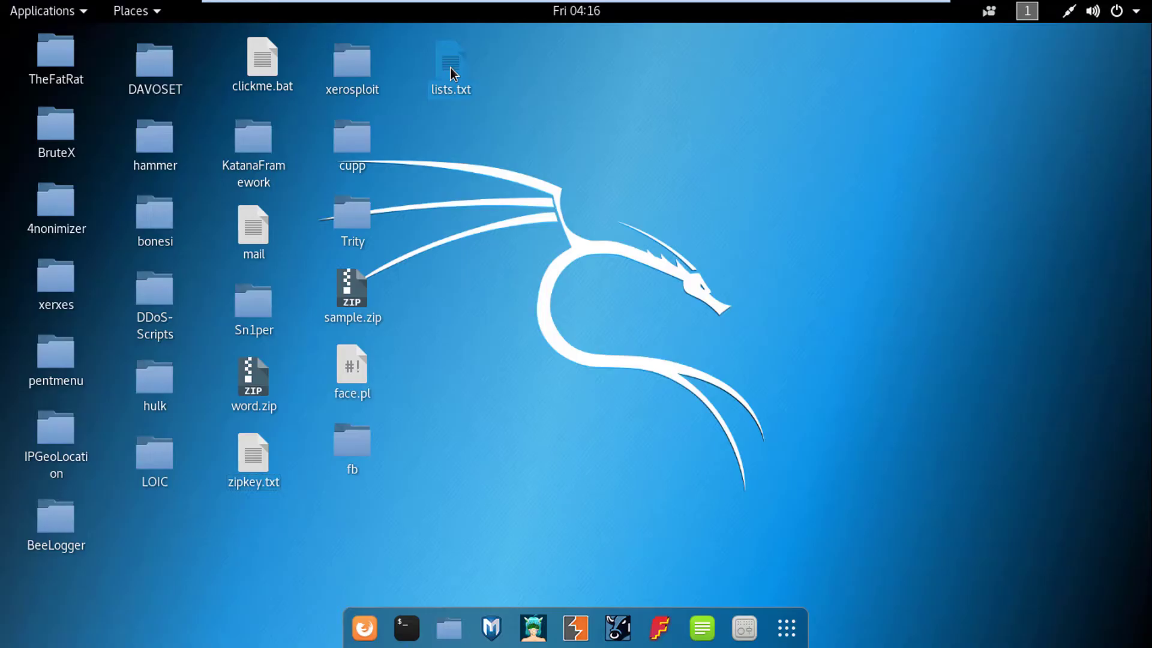
double_click(451, 69)
key("ctrl+a")
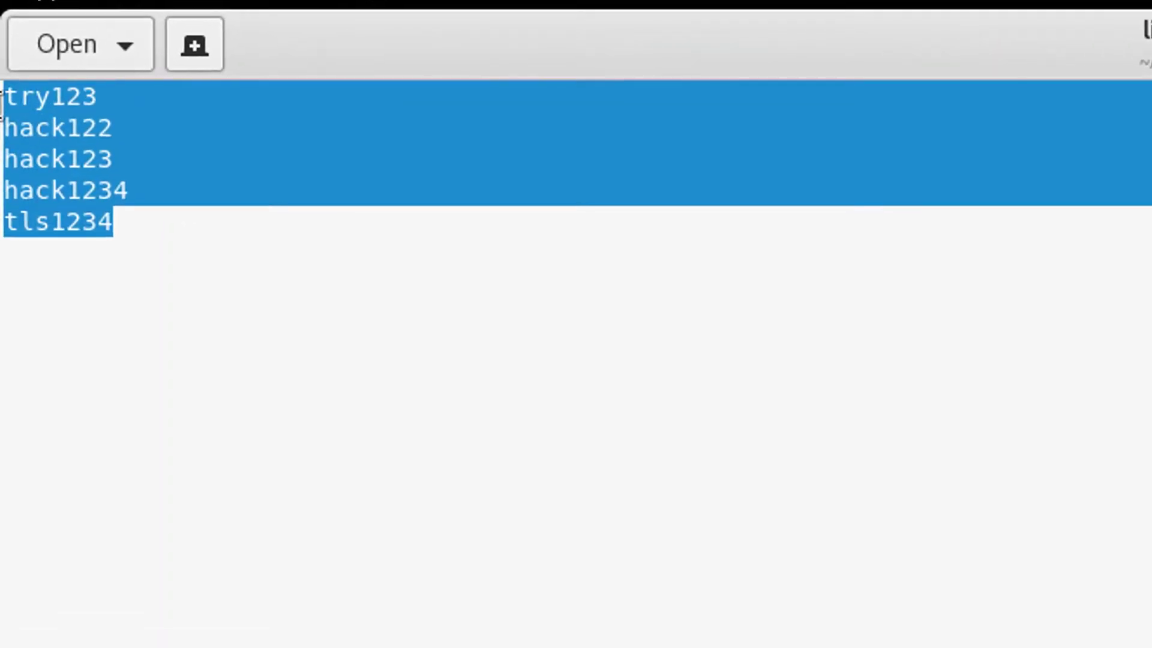
left_click(249, 292)
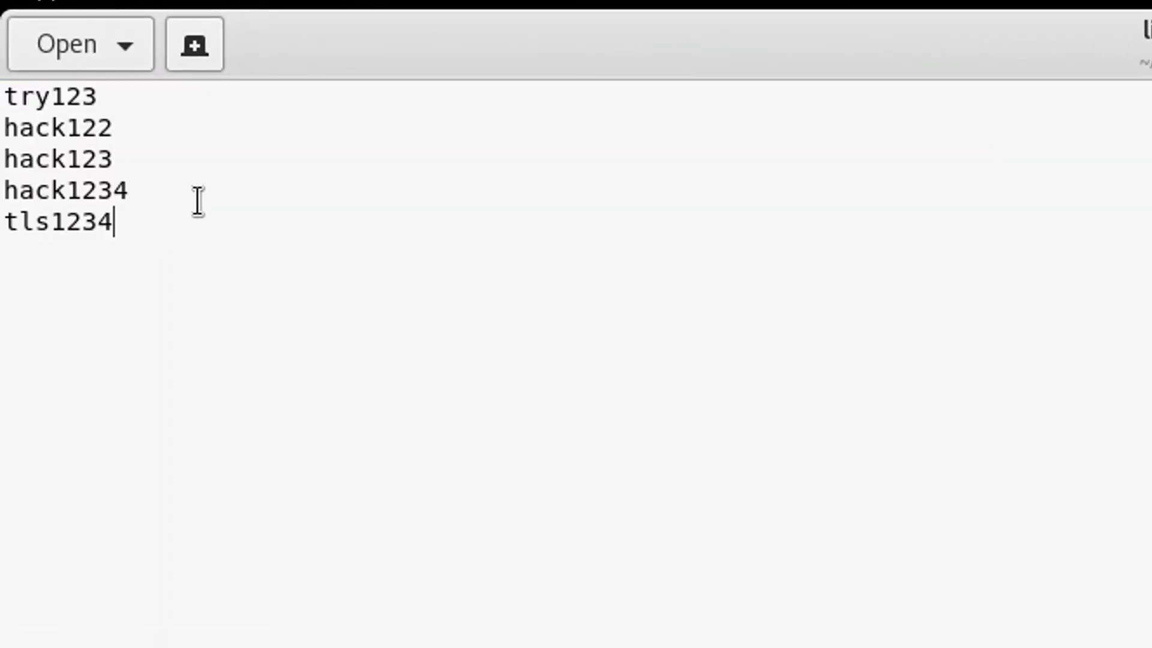
triple_click(198, 200)
left_click(357, 201)
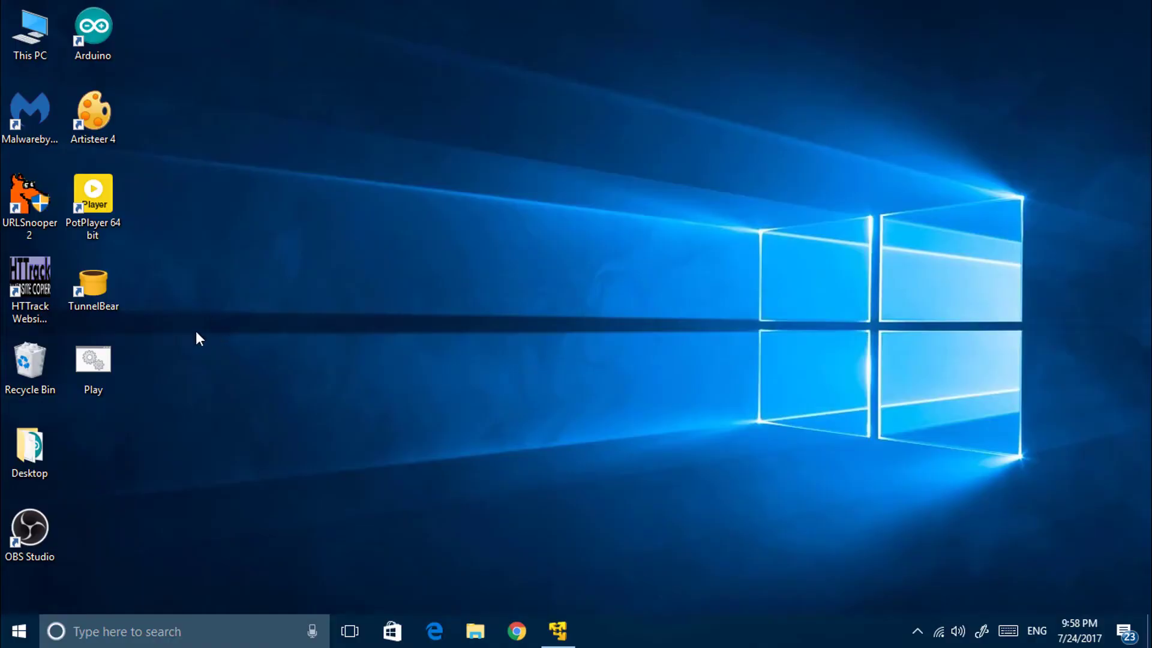
- Run the Play payload on the desktop to open Meterpreter session 3
double_click(108, 358)
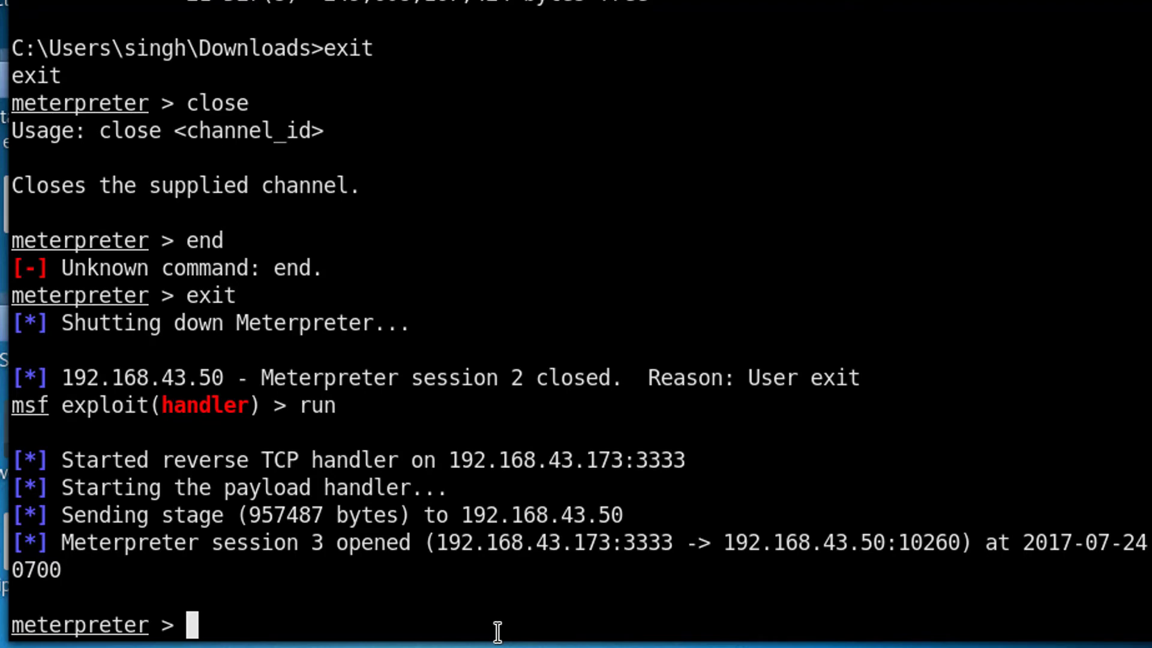
- Capture the victim's screenshot, system info and webcam snapshot, then close the webcam image
type("ot")
key("Return")
type("sysinfo")
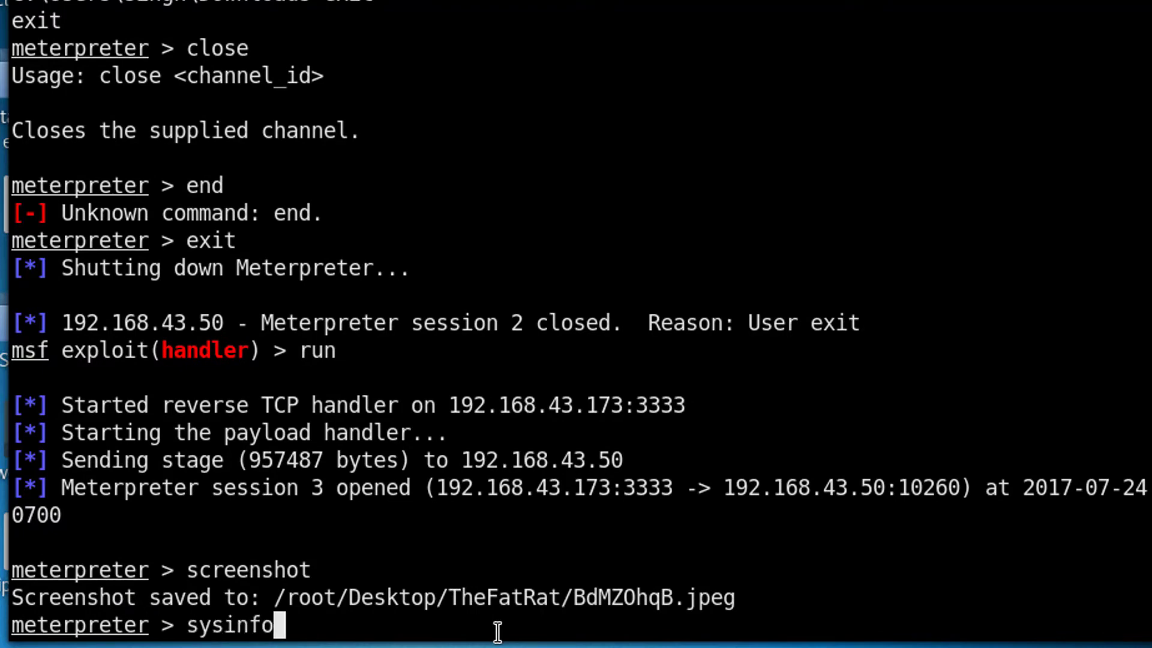
key("Return")
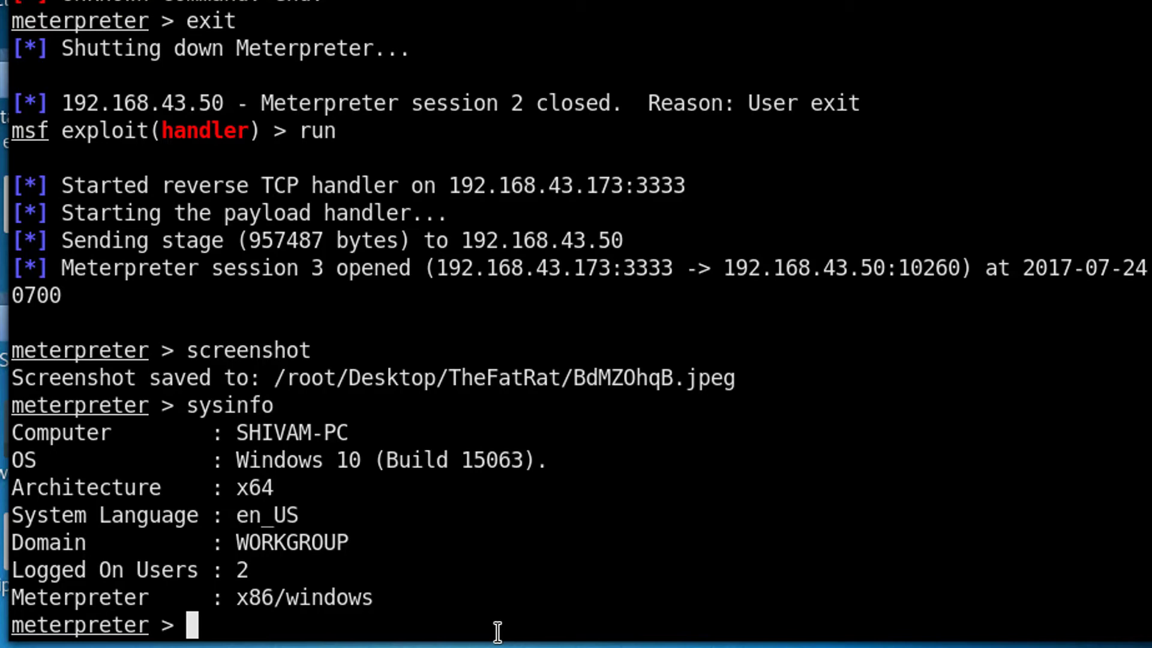
type("webcam_snap")
key("Return")
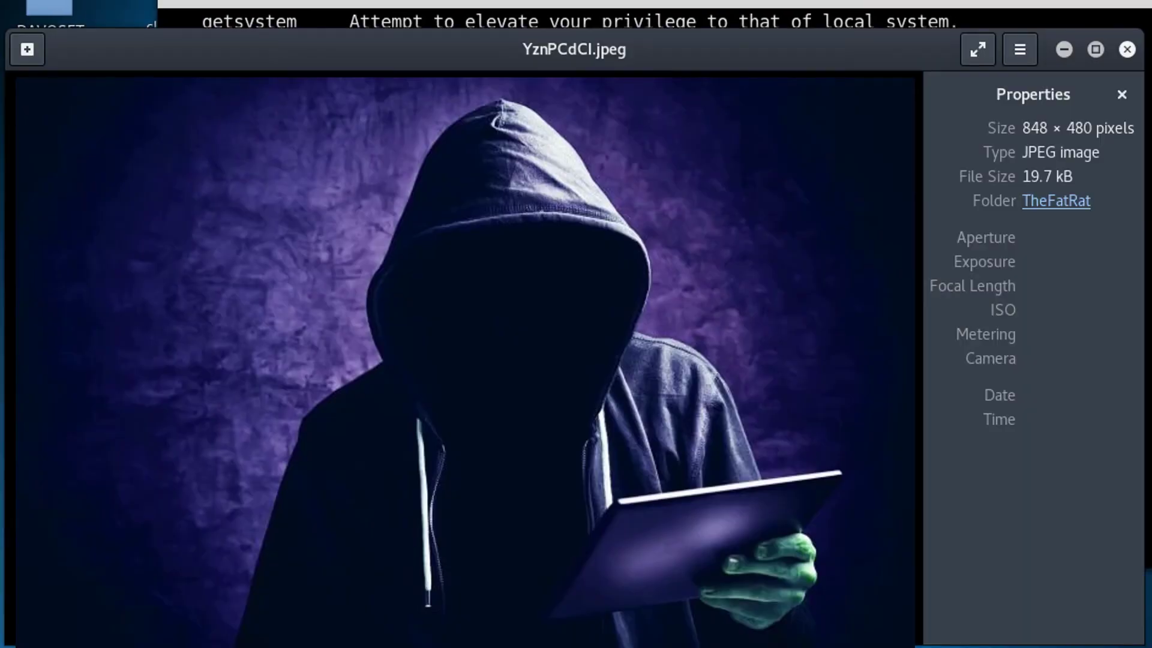
left_click(1127, 50)
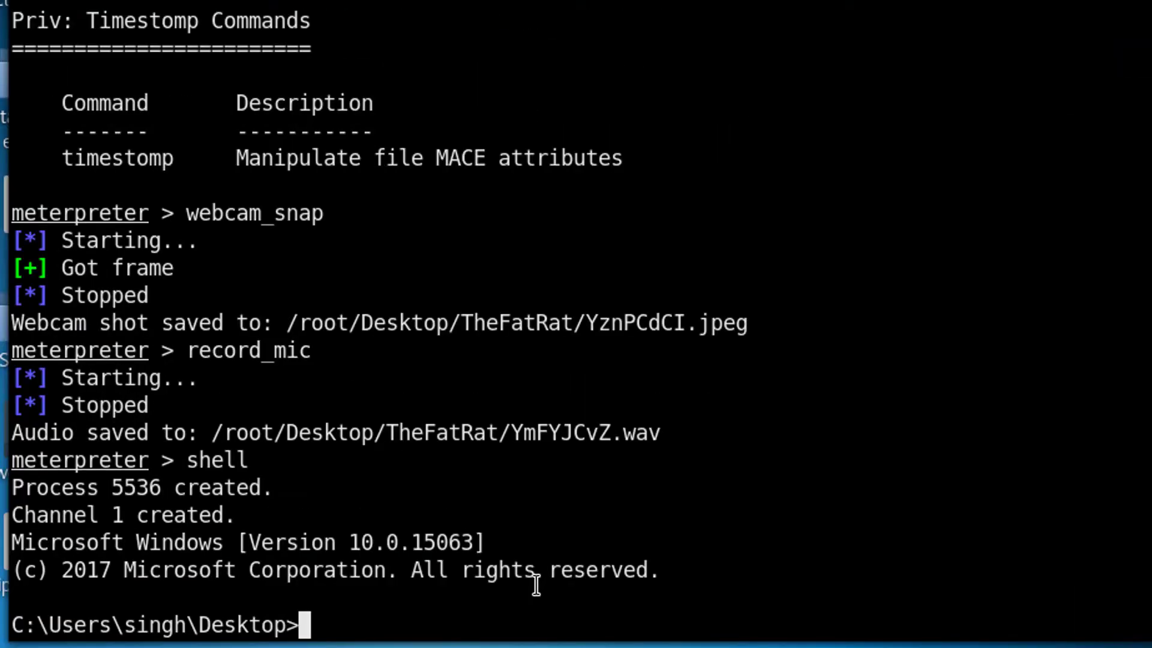
- List the victim's Desktop folder, then move up to the user's home folder
type("dir")
key("Return")
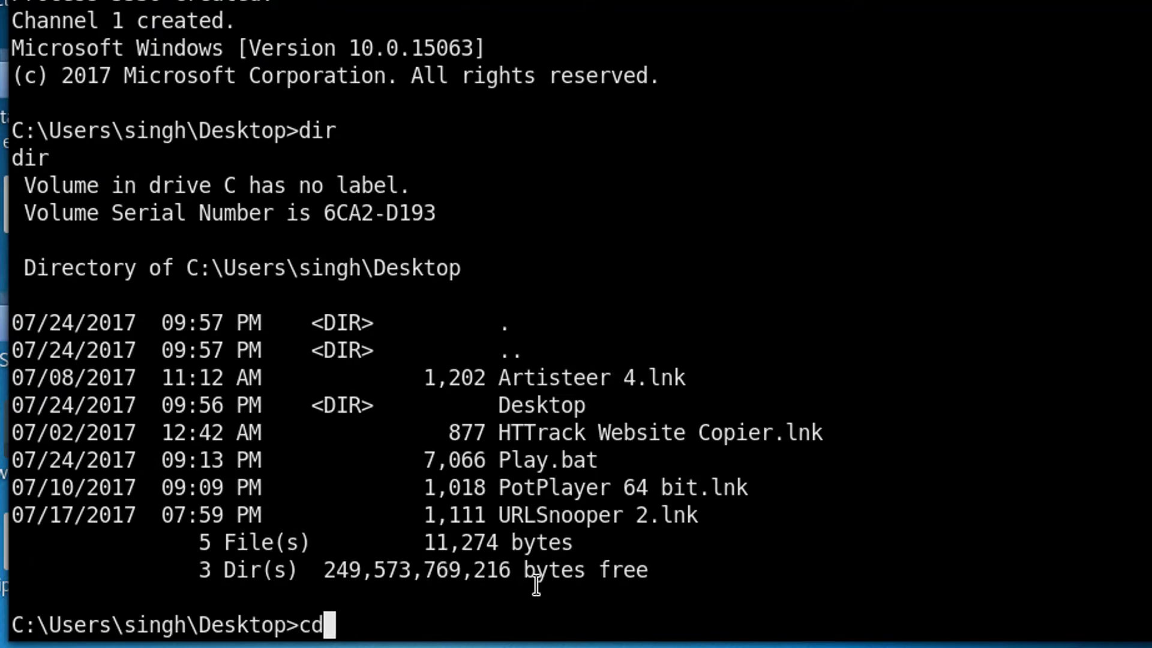
type("../")
key("Return")
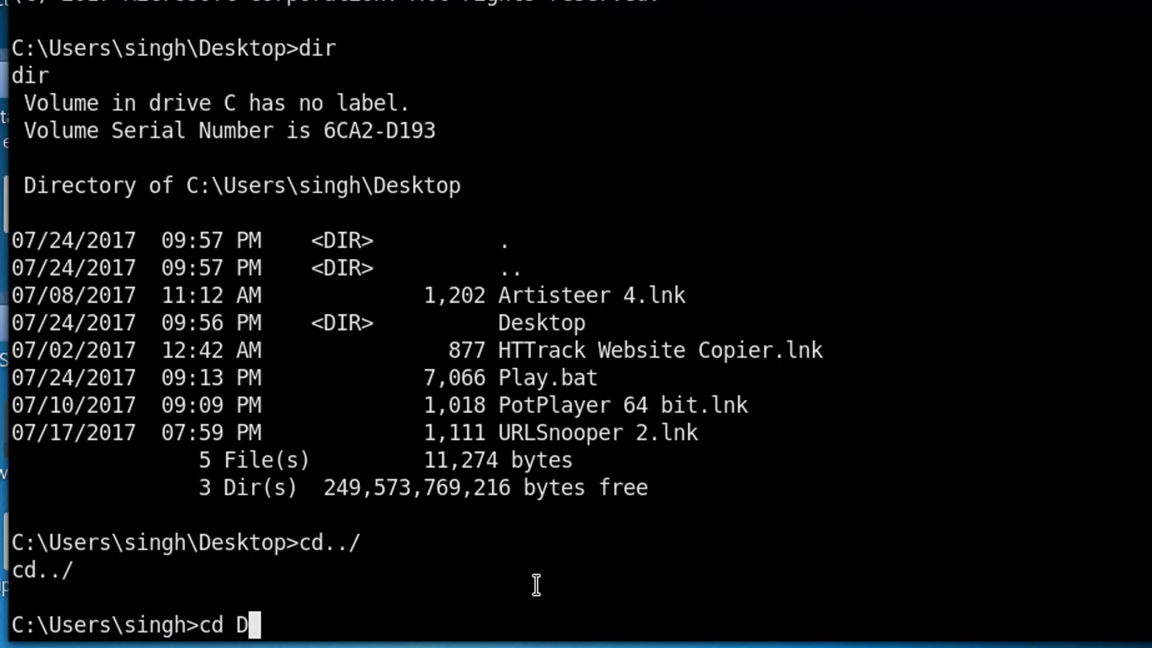
- Enter the Documents folder and list its contents
type("ocuments")
key("Return")
type("dir")
key("Return")
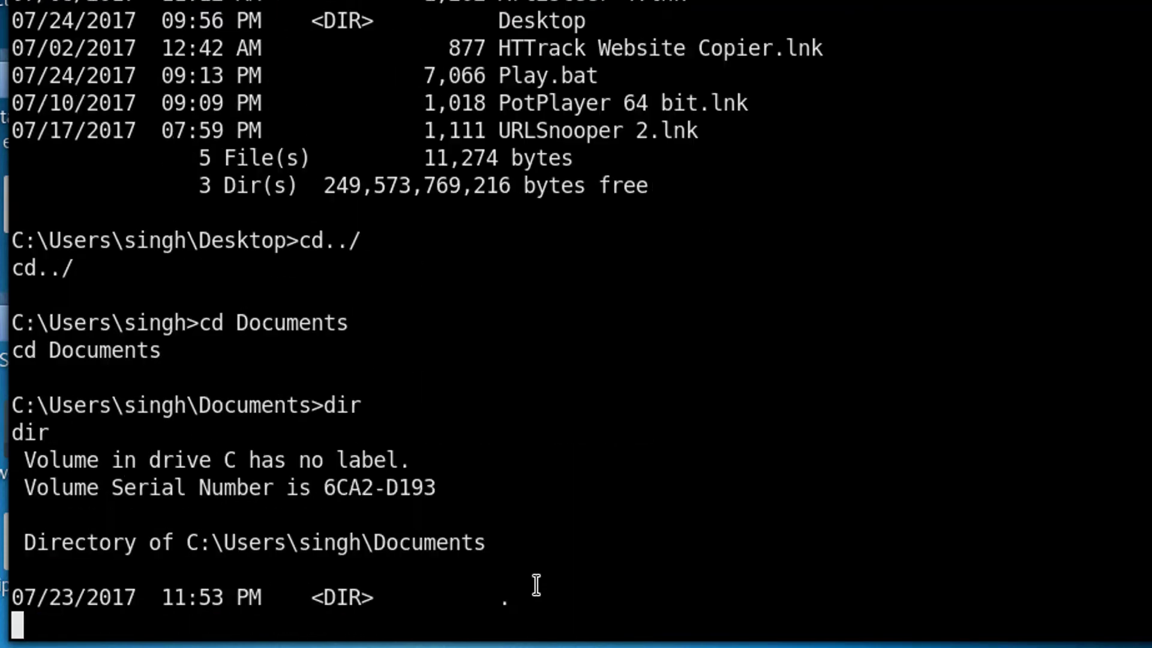
scroll(552, 437, "up", 7)
scroll(600, 437, "down", 5)
scroll(598, 442, "down", 2)
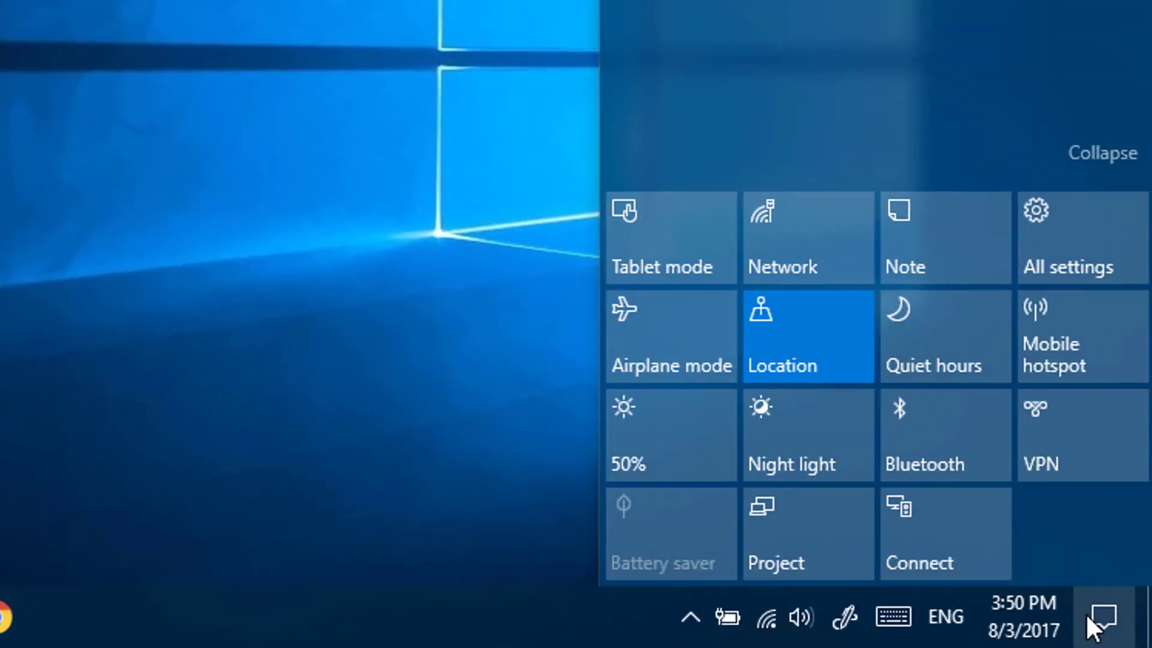
- Start pending Windows updates, then check Windows Defender virus protection for updates
left_click(1064, 251)
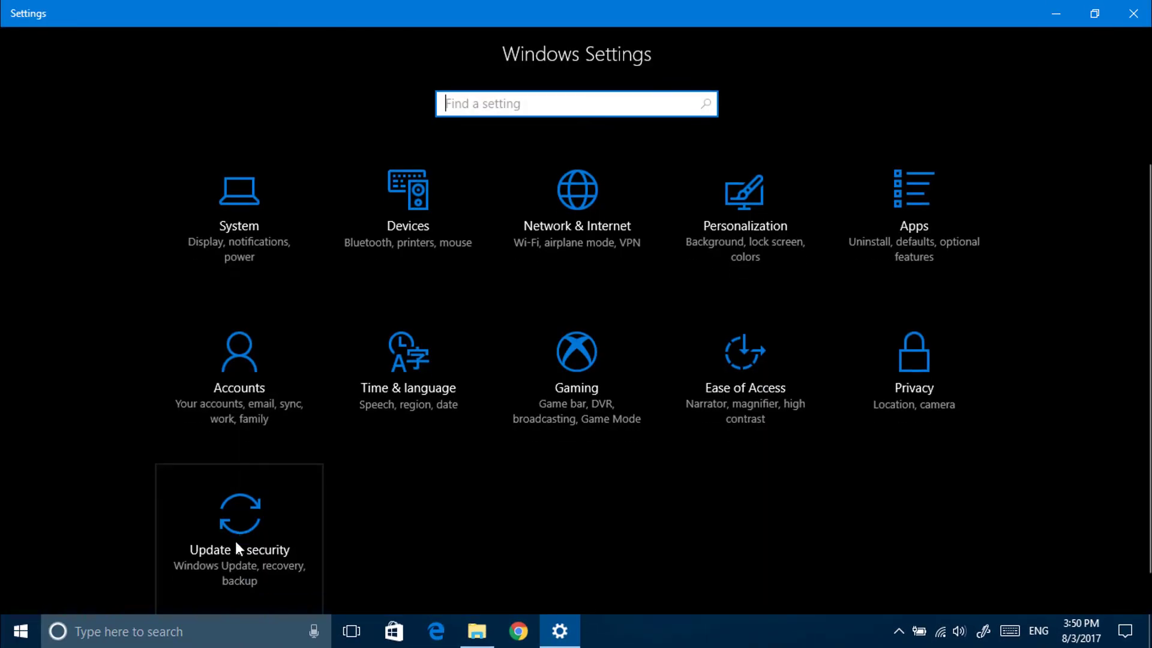
left_click(242, 520)
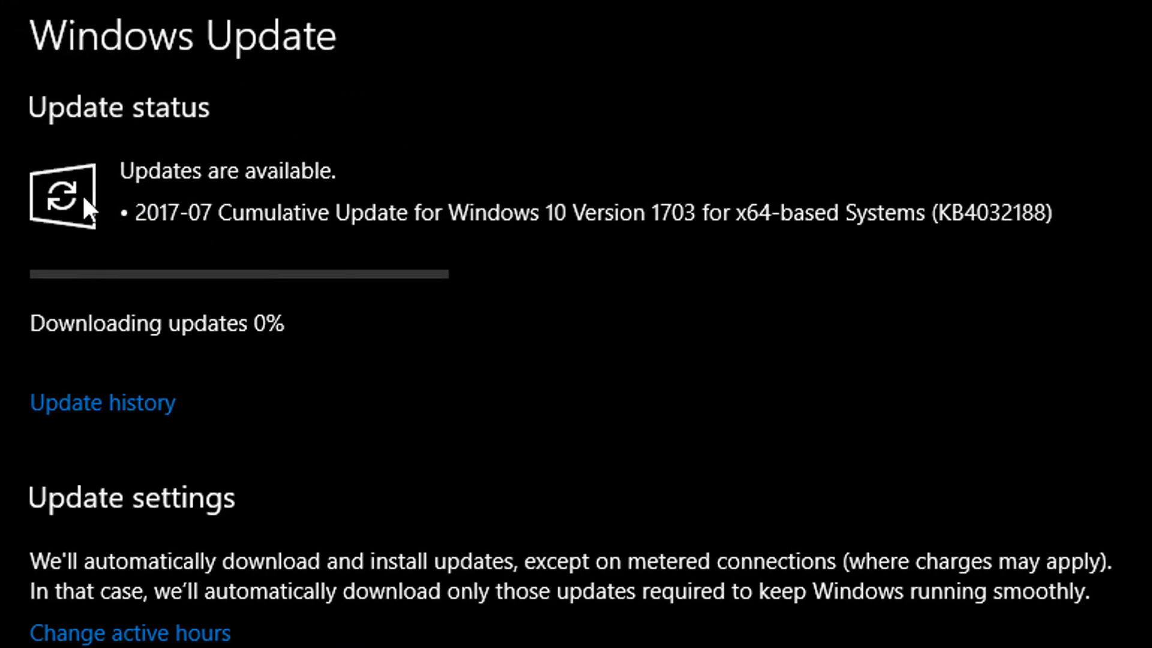
left_click(131, 303)
left_click(822, 159)
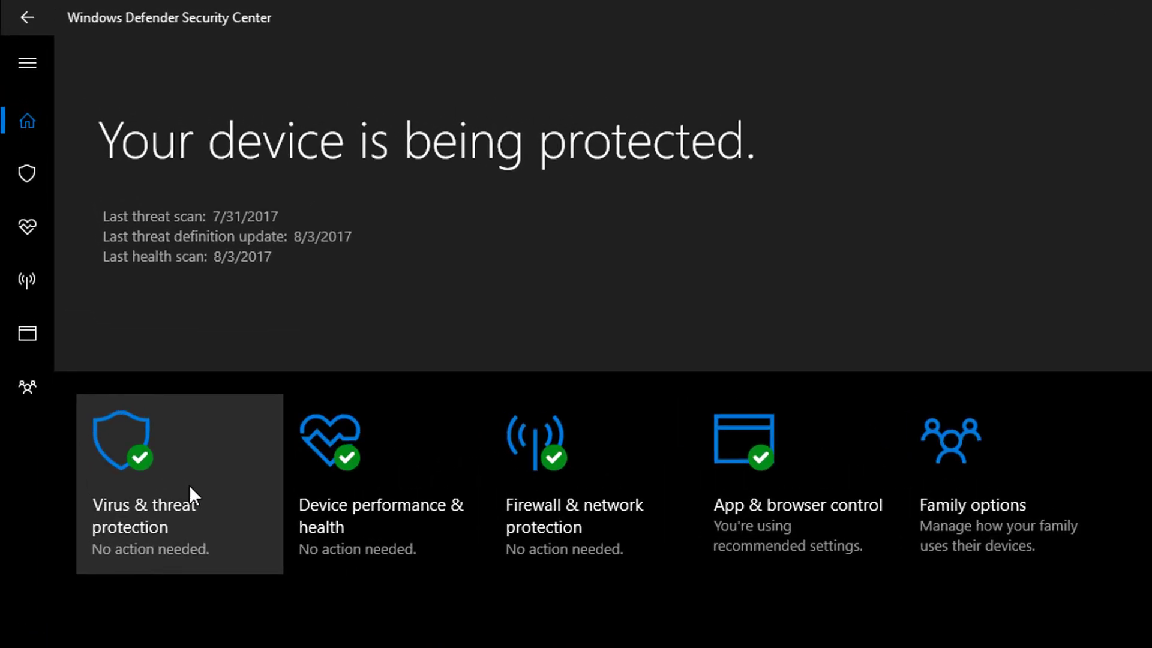
left_click(189, 485)
left_click(210, 472)
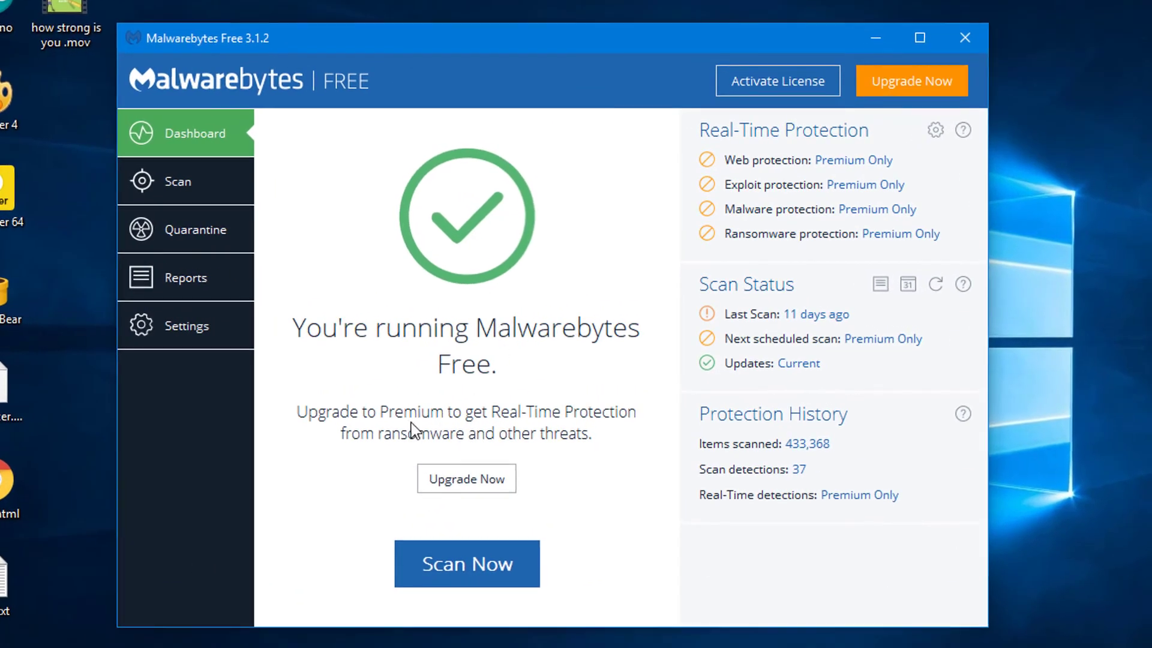
- Choose the Custom Scan method and open its configuration
left_click(212, 180)
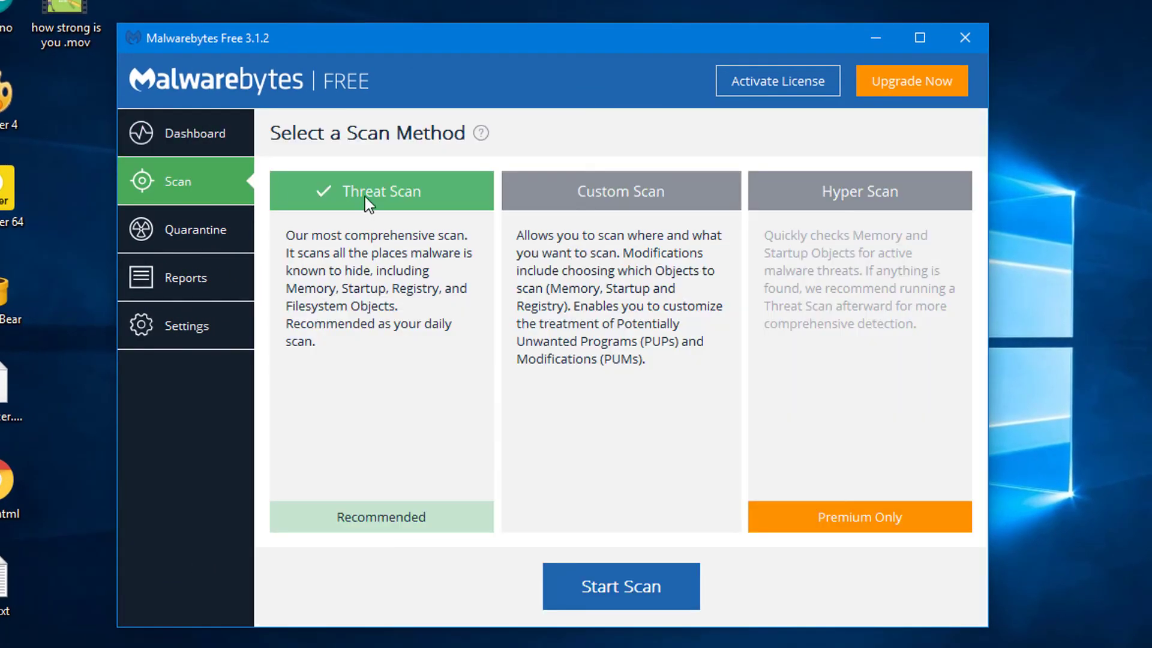
left_click(594, 285)
left_click(392, 409)
left_click(646, 409)
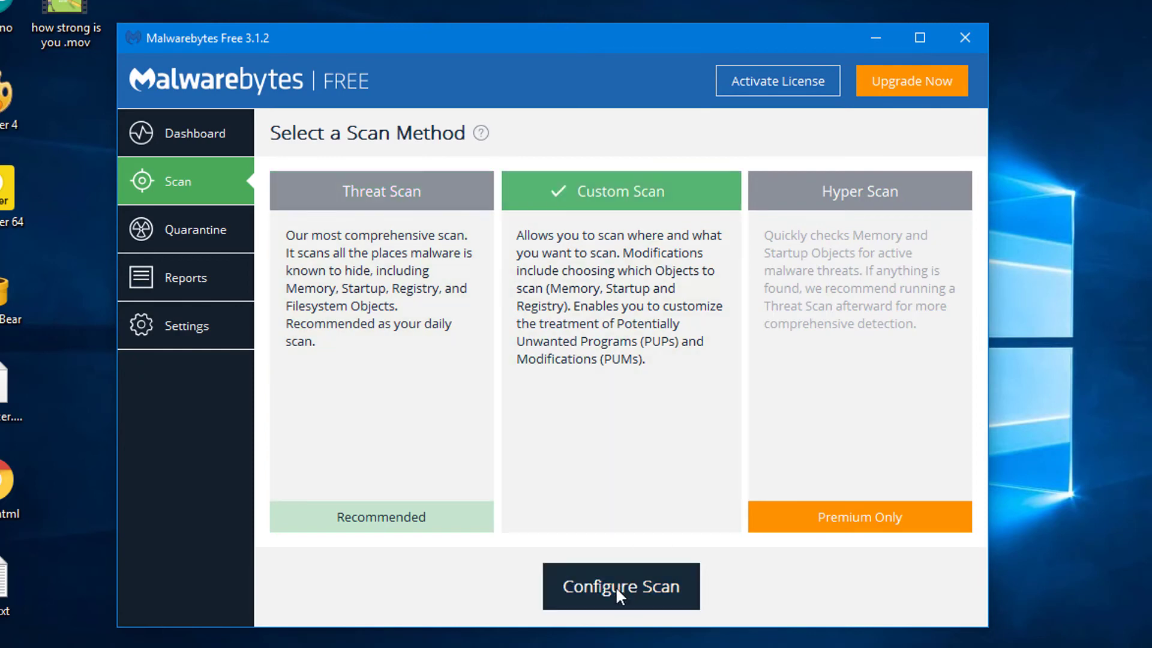
left_click(616, 585)
- Turn on rootkit scanning and expand the C: drive's folder list
left_click(368, 249)
left_click(641, 181)
scroll(702, 420, "down", 2)
scroll(702, 420, "down", 1)
scroll(702, 420, "up", 2)
scroll(690, 414, "up", 3)
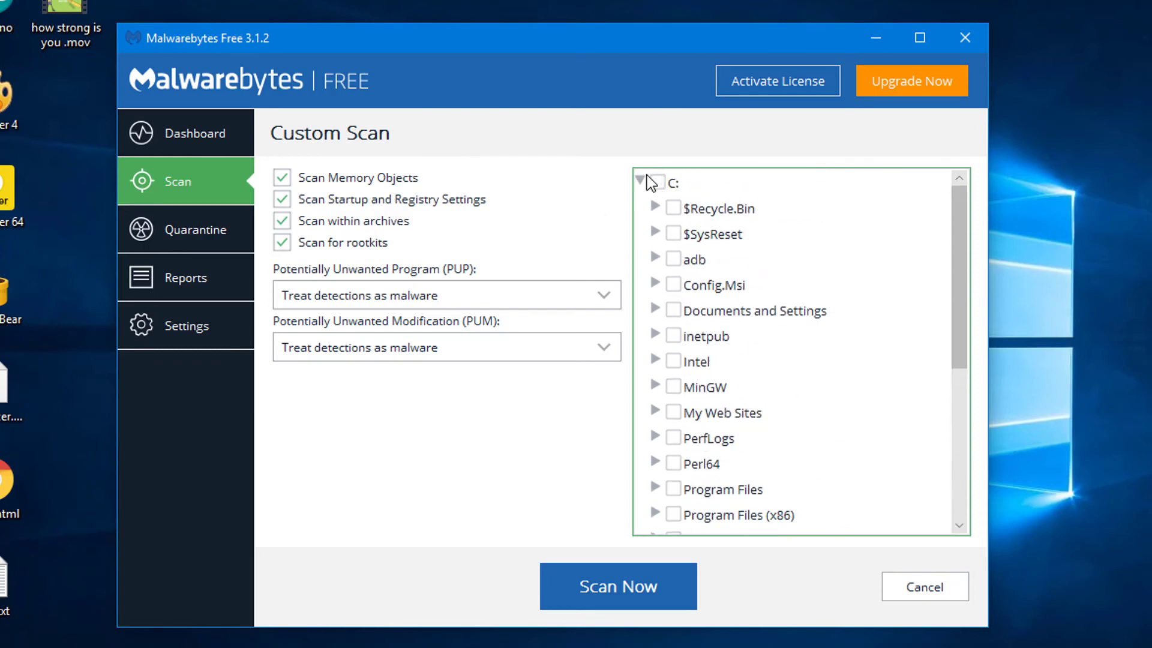